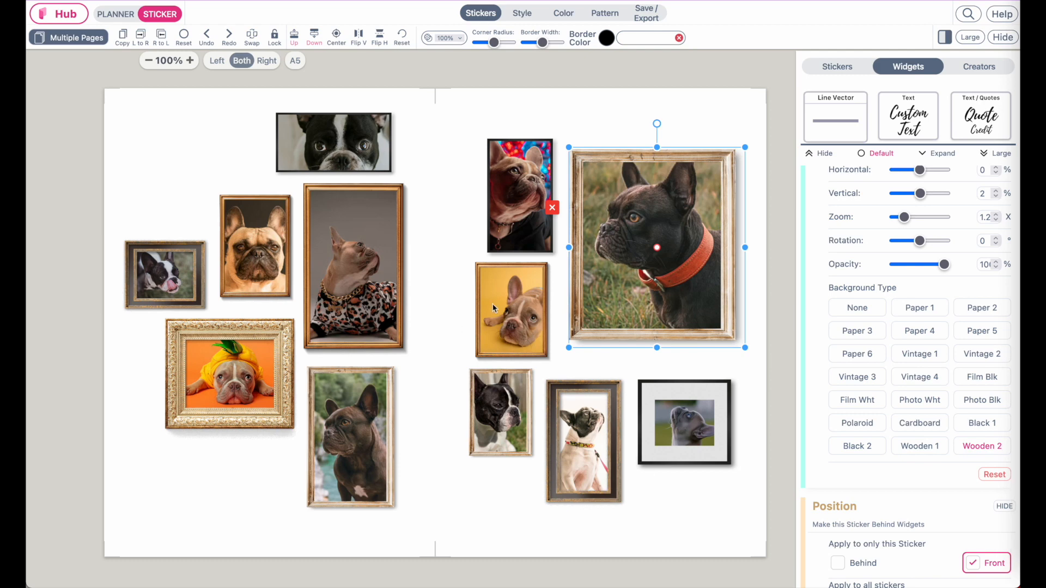
# Step: Try the Wooden 2 and Wooden 1 backgrounds on the yellow-background puppy picture, settling on Black 2
pyautogui.click(493, 302)
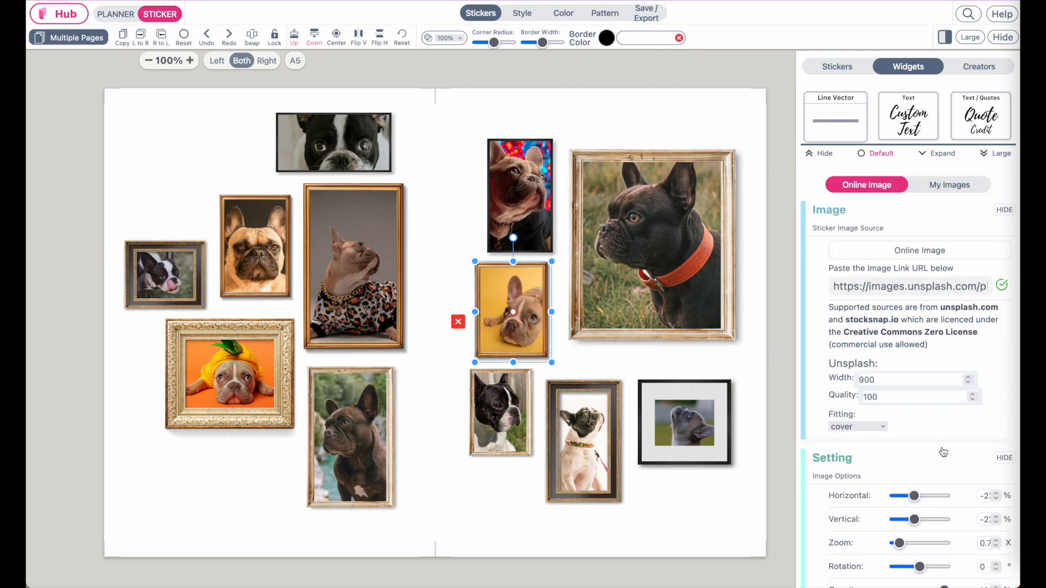
pyautogui.scroll(-7, 943, 452)
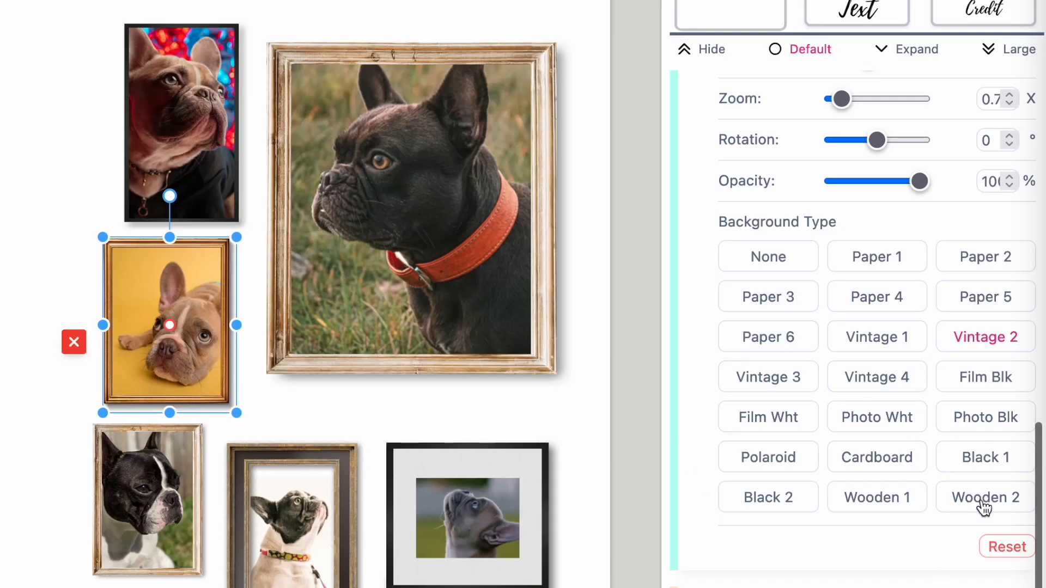
pyautogui.click(981, 413)
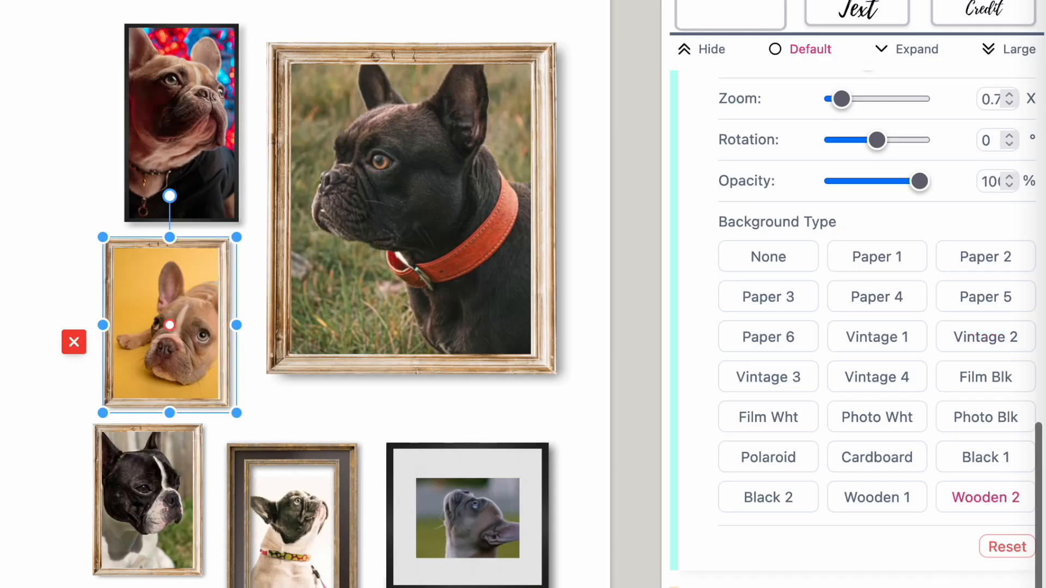
pyautogui.click(859, 502)
pyautogui.click(756, 500)
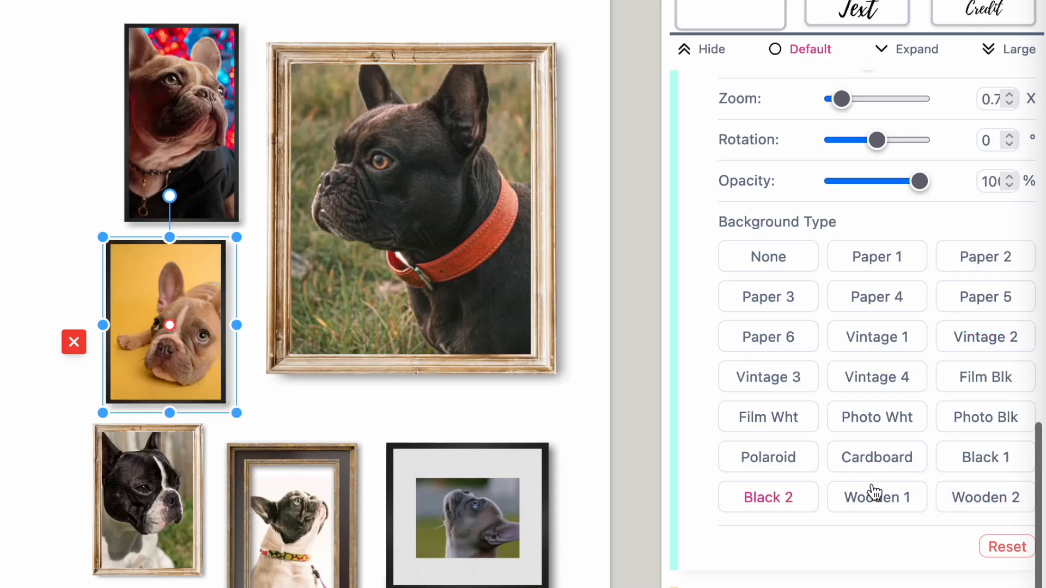
# Step: Try the six Paper background types on the large picture of the black dog with the orange collar
pyautogui.click(333, 266)
pyautogui.scroll(-10, 796, 450)
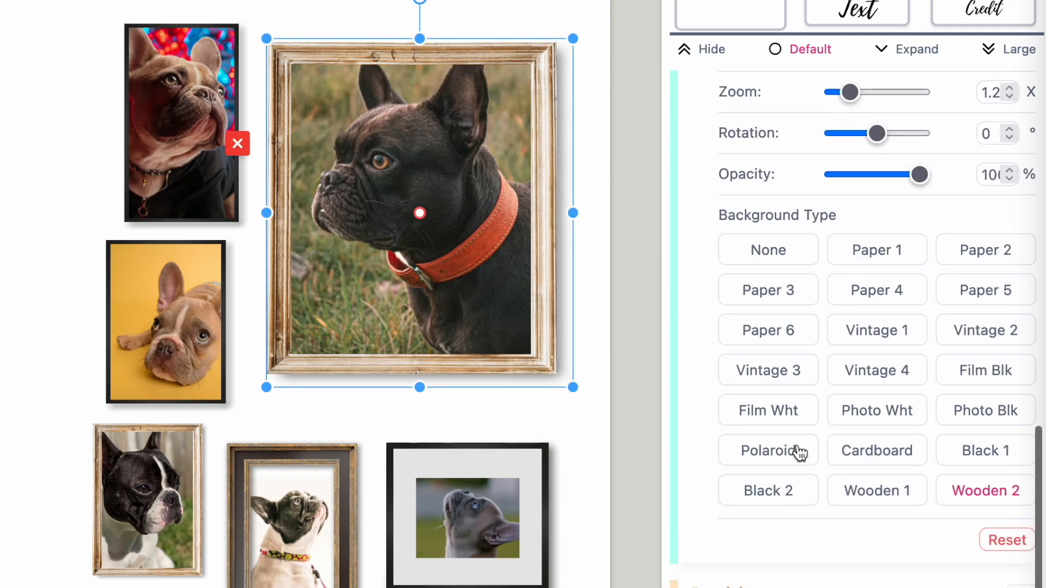
pyautogui.click(887, 263)
pyautogui.click(983, 257)
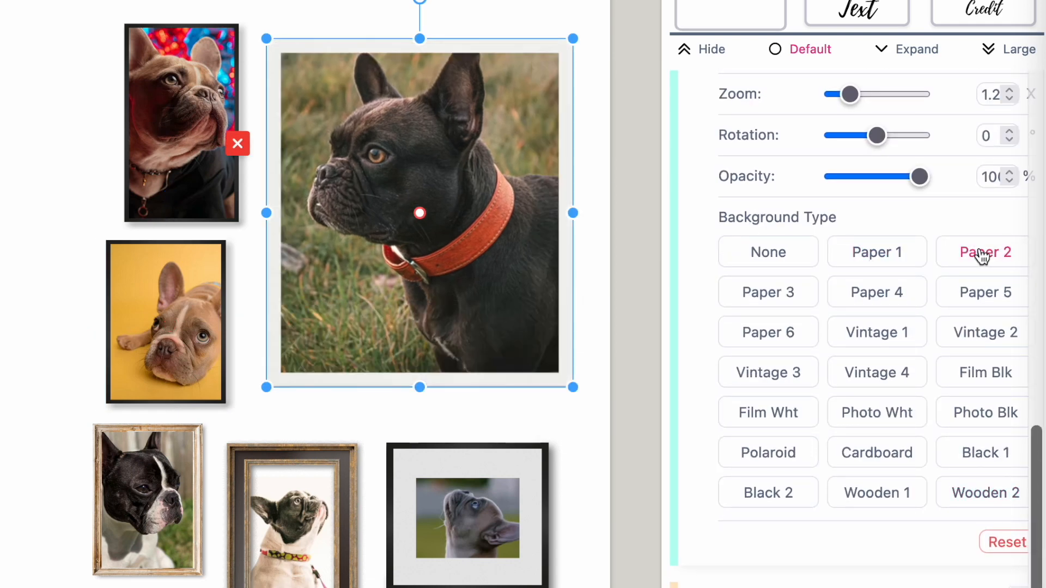
pyautogui.click(985, 292)
pyautogui.click(893, 300)
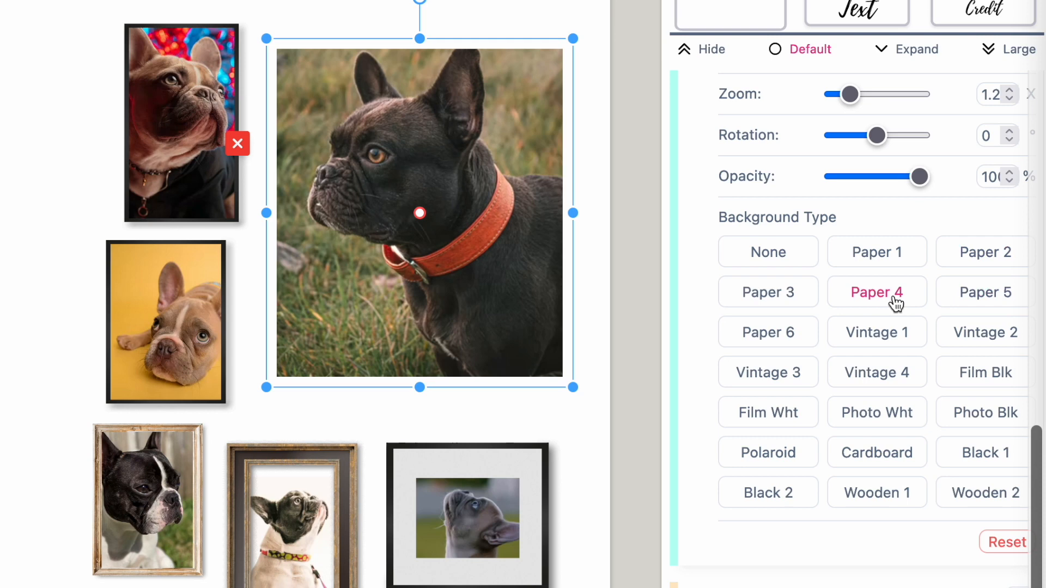
pyautogui.click(799, 298)
pyautogui.click(762, 338)
# Step: Try the four Vintage frame backgrounds on the large black dog picture
pyautogui.click(853, 333)
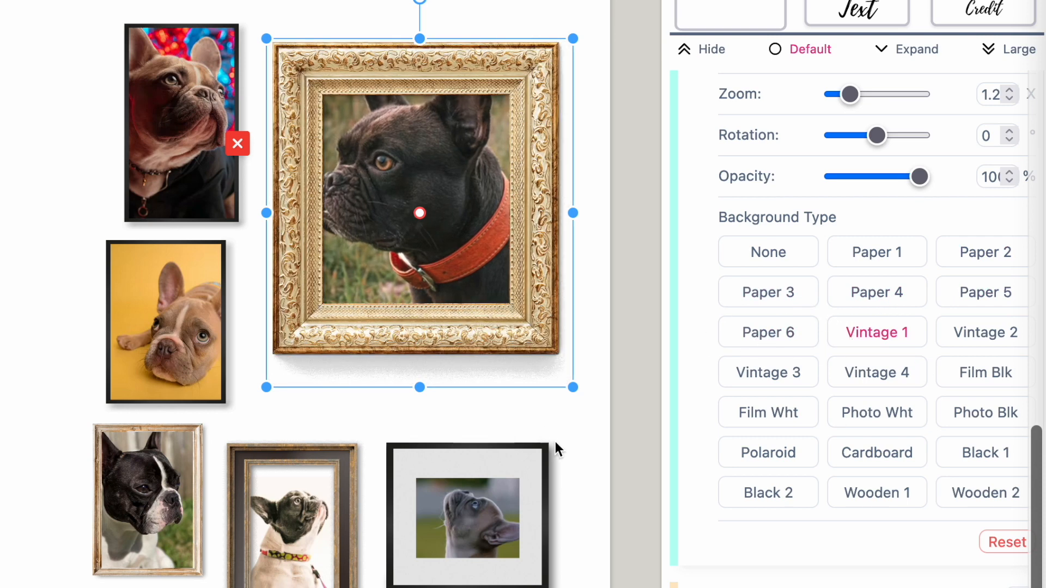
pyautogui.click(1005, 342)
pyautogui.click(784, 388)
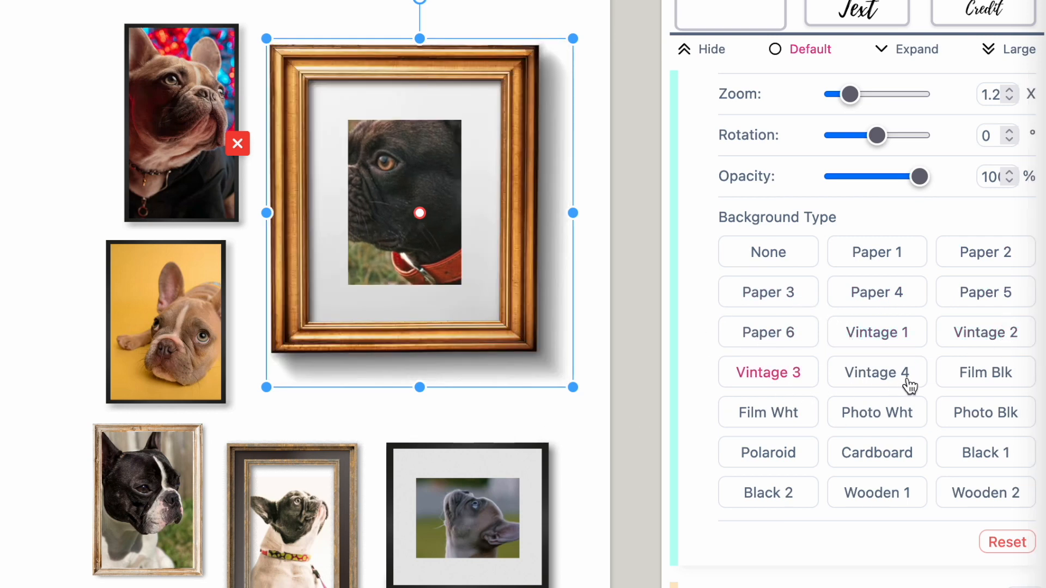
pyautogui.click(908, 385)
# Step: Try the Film Blk, Film Wht, Photo Wht, Photo Blk, Polaroid and Cardboard backgrounds on the large black dog picture
pyautogui.click(976, 384)
pyautogui.click(772, 424)
pyautogui.click(900, 424)
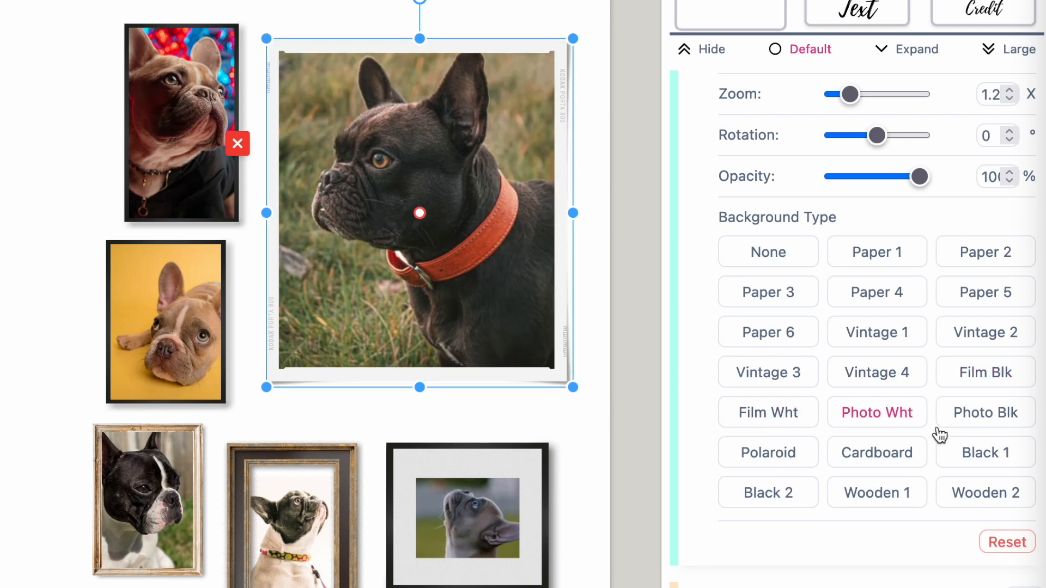
pyautogui.click(999, 425)
pyautogui.click(778, 462)
pyautogui.click(864, 467)
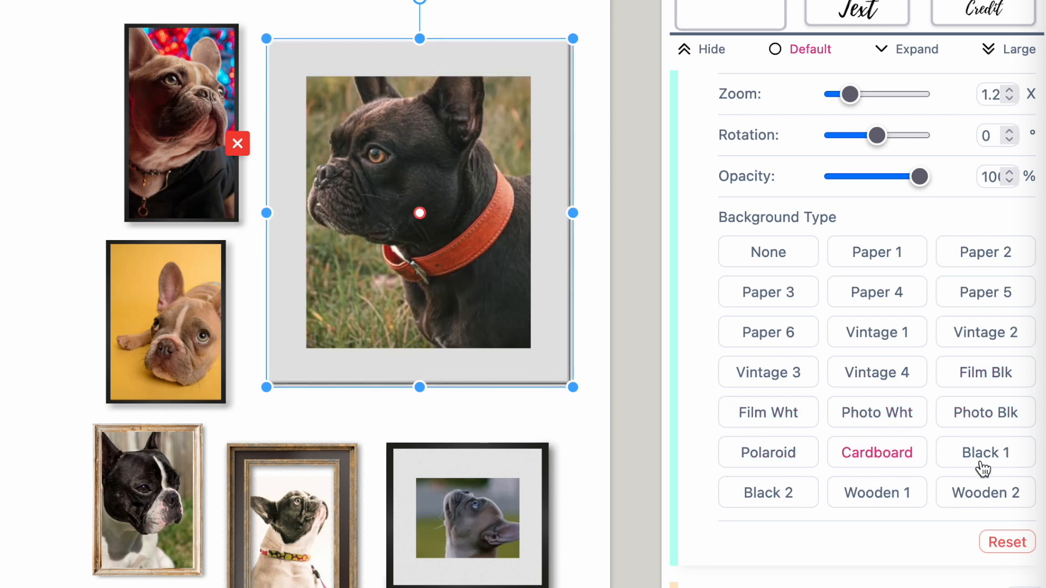
# Step: Try Black 1, Black 2 and Wooden 1 on the large black dog picture, going back to Wooden 2
pyautogui.click(979, 467)
pyautogui.click(756, 498)
pyautogui.click(867, 498)
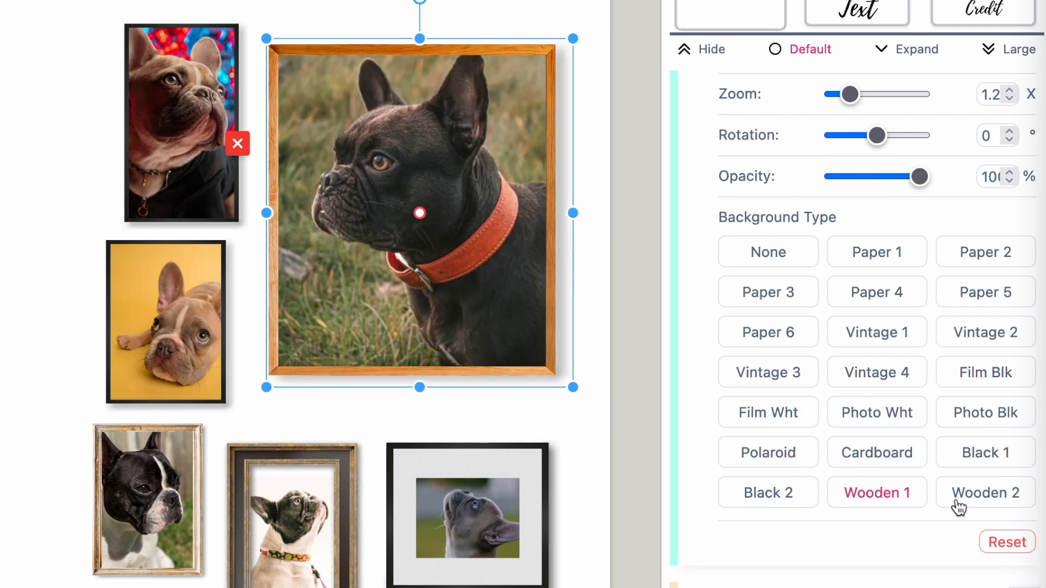
pyautogui.click(1000, 503)
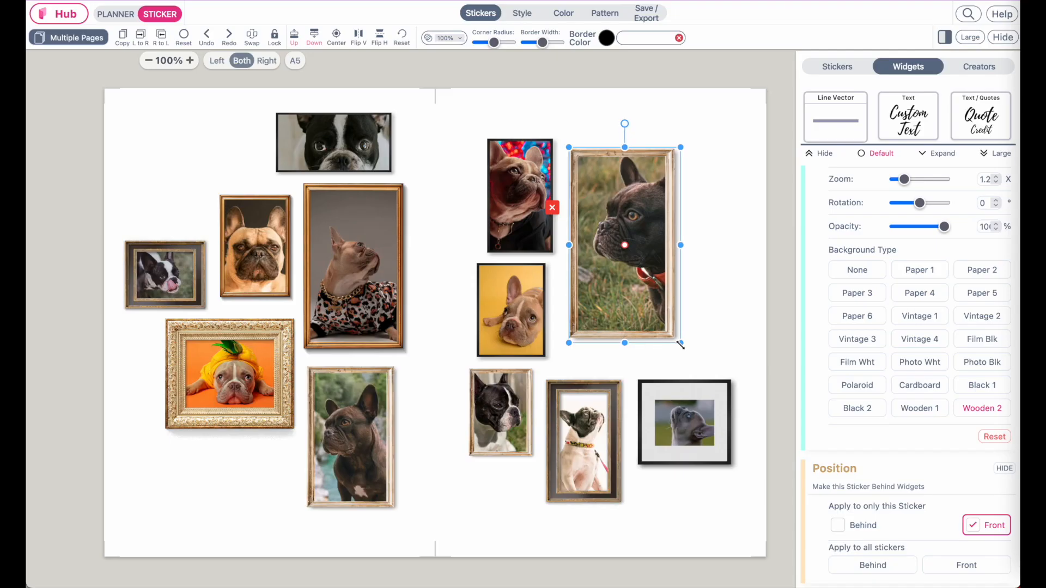
# Step: Resize the orange-collar dog's frame to a smaller, nearly square shape and shift its photo to -12% horizontal and -6% vertical
pyautogui.moveTo(682, 347); pyautogui.dragTo(708, 294)
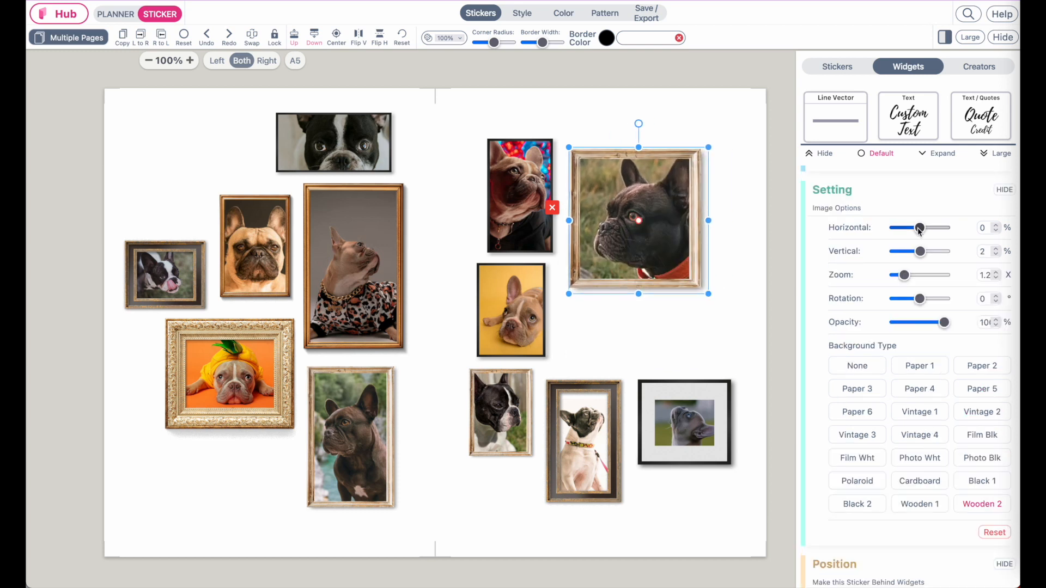
pyautogui.moveTo(920, 228); pyautogui.dragTo(919, 251)
pyautogui.click(640, 381)
pyautogui.click(647, 272)
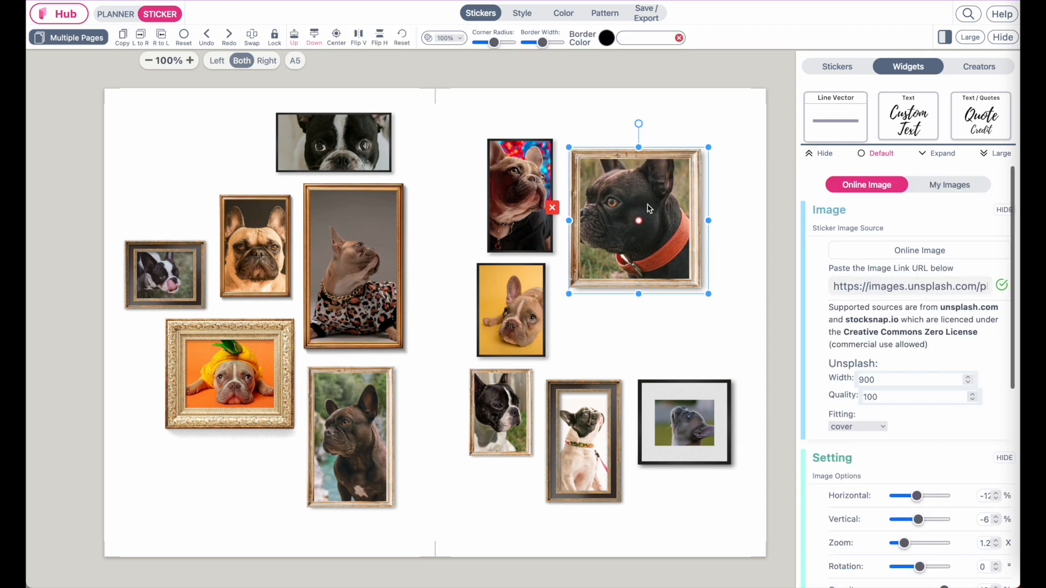
# Step: Move the square dog frame slightly lower on the right page, and switch to planner mode and back to sticker mode
pyautogui.moveTo(648, 208); pyautogui.dragTo(643, 259)
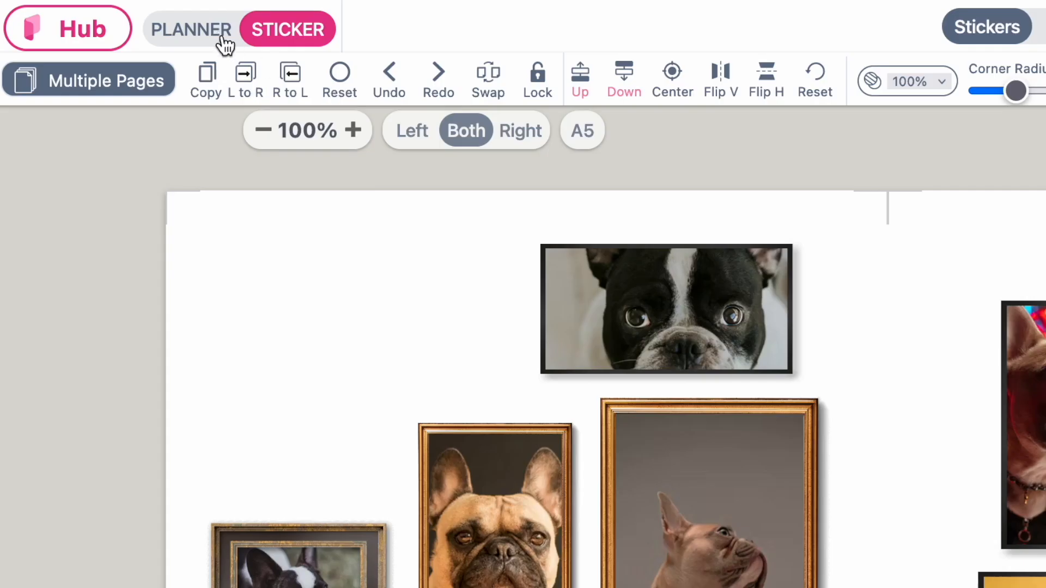
pyautogui.click(191, 37)
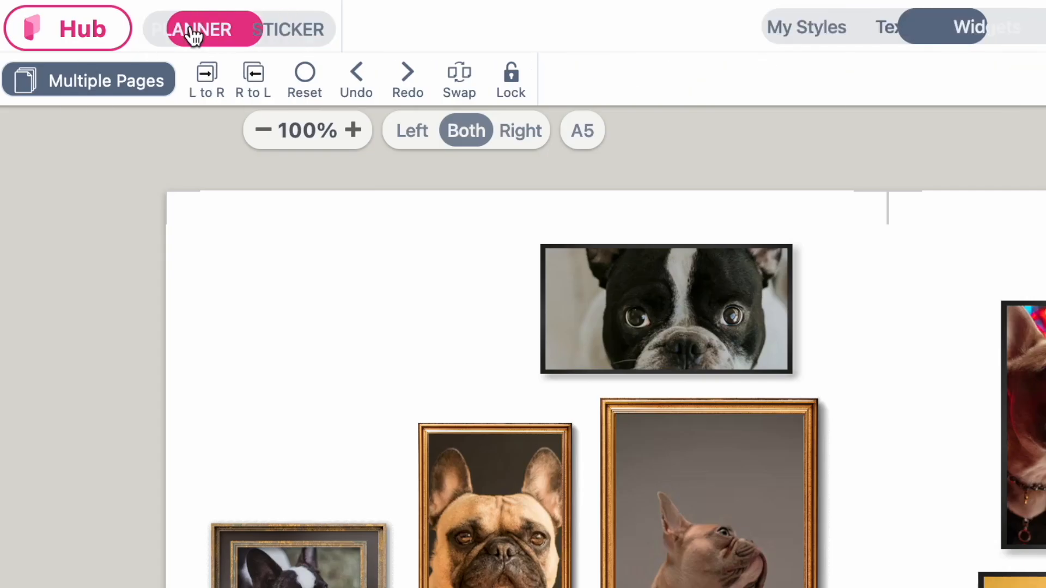
pyautogui.click(294, 42)
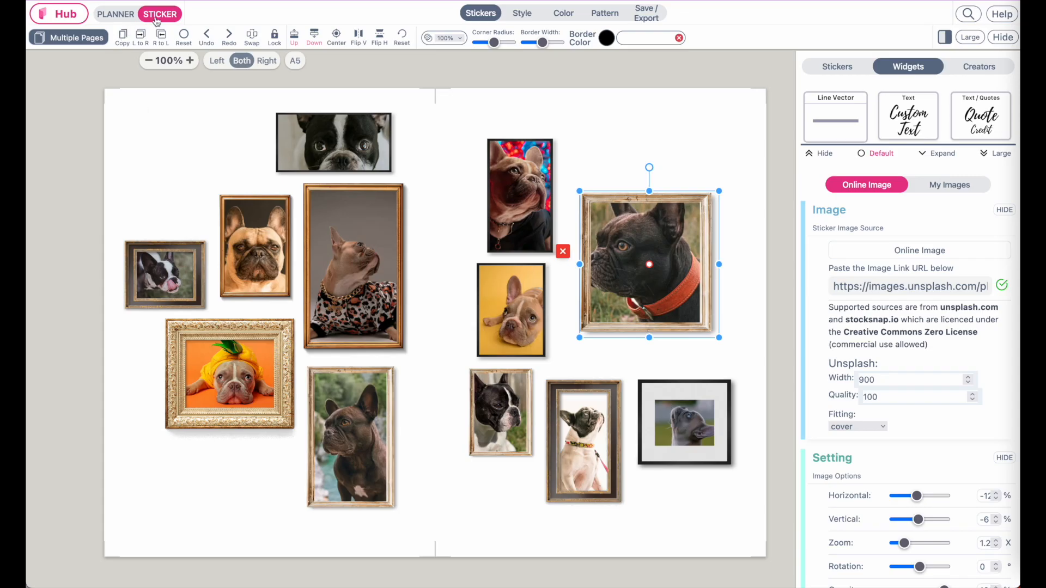
pyautogui.moveTo(699, 260); pyautogui.dragTo(698, 233)
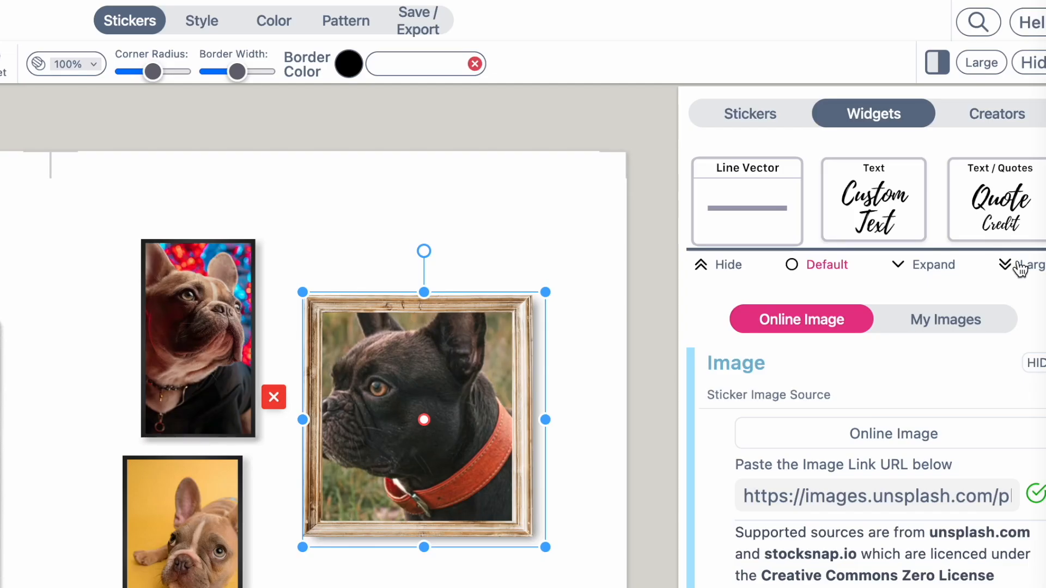
# Step: Enlarge the widget library and add an Online Image widget to the right page
pyautogui.click(996, 153)
pyautogui.click(836, 70)
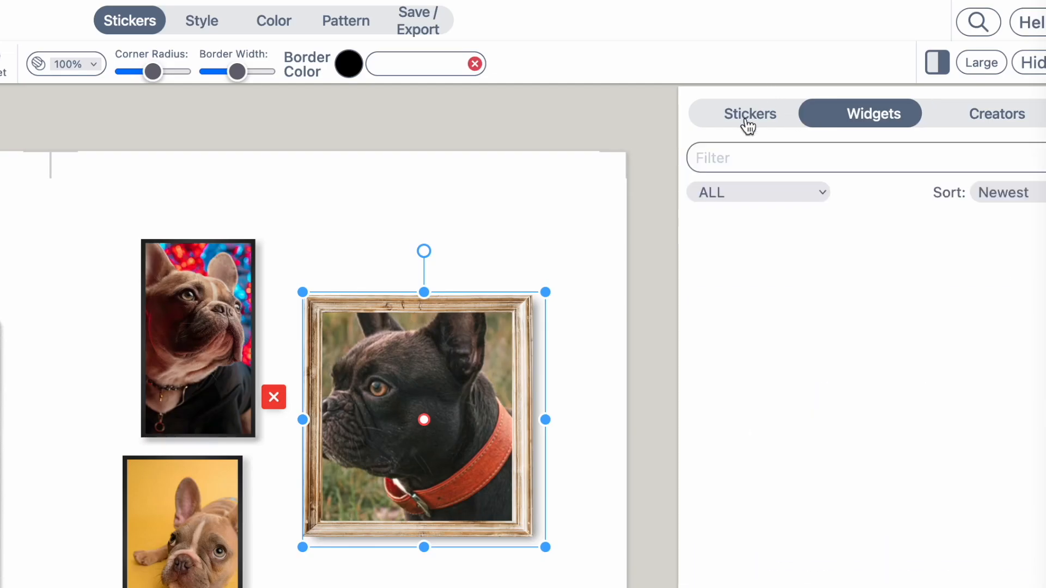
pyautogui.click(902, 113)
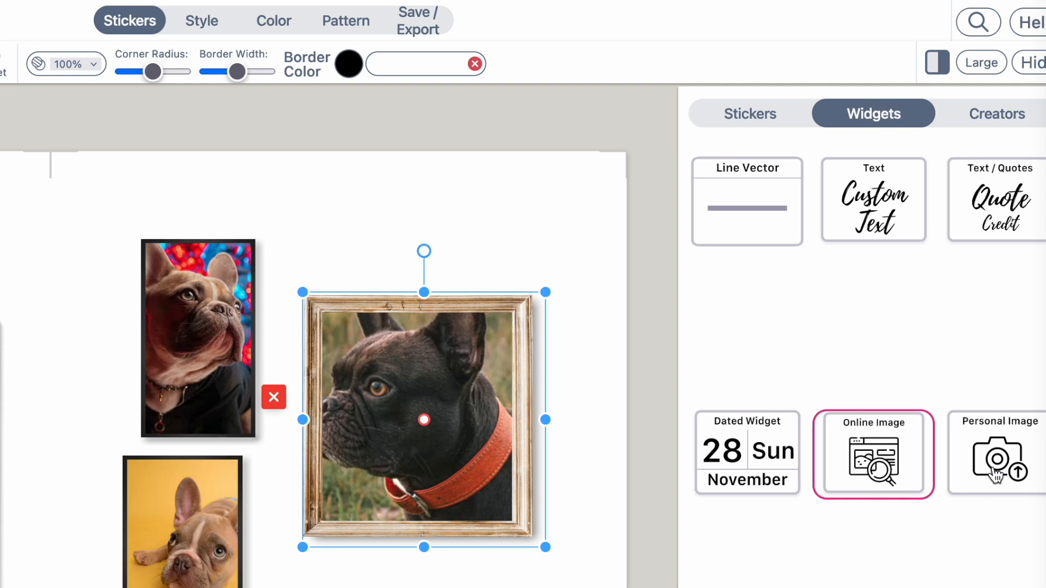
pyautogui.click(876, 448)
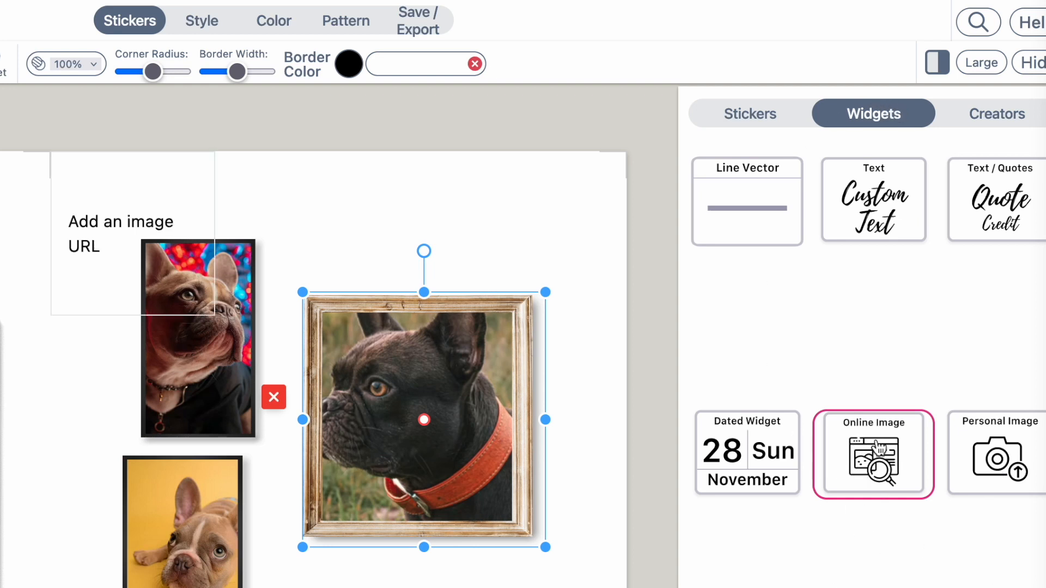
pyautogui.click(68, 219)
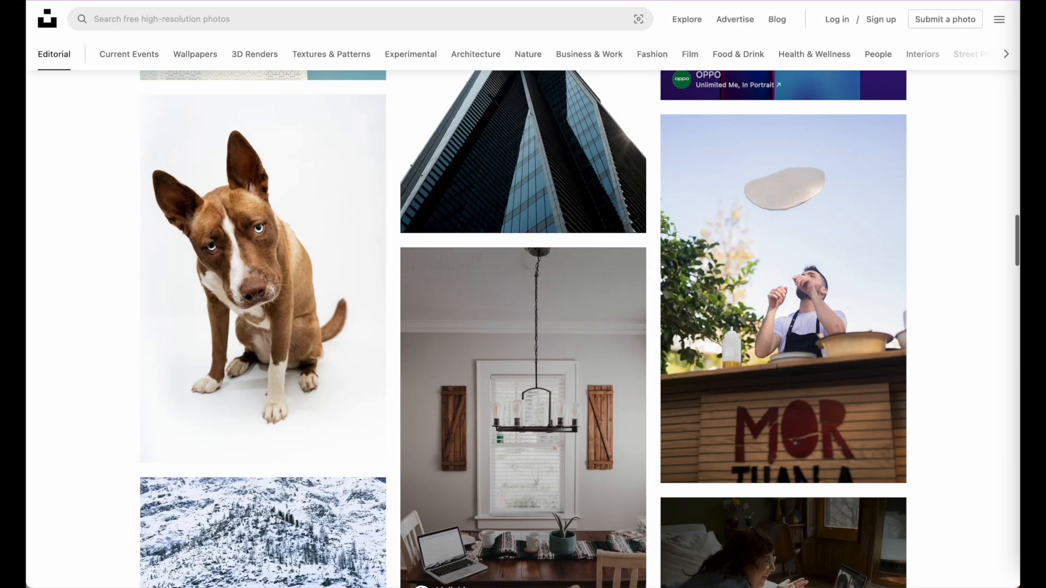
# Step: Browse the photos on Unsplash and copy the image link of the brown and white dog sitting on a white background
pyautogui.scroll(20, 315, 229)
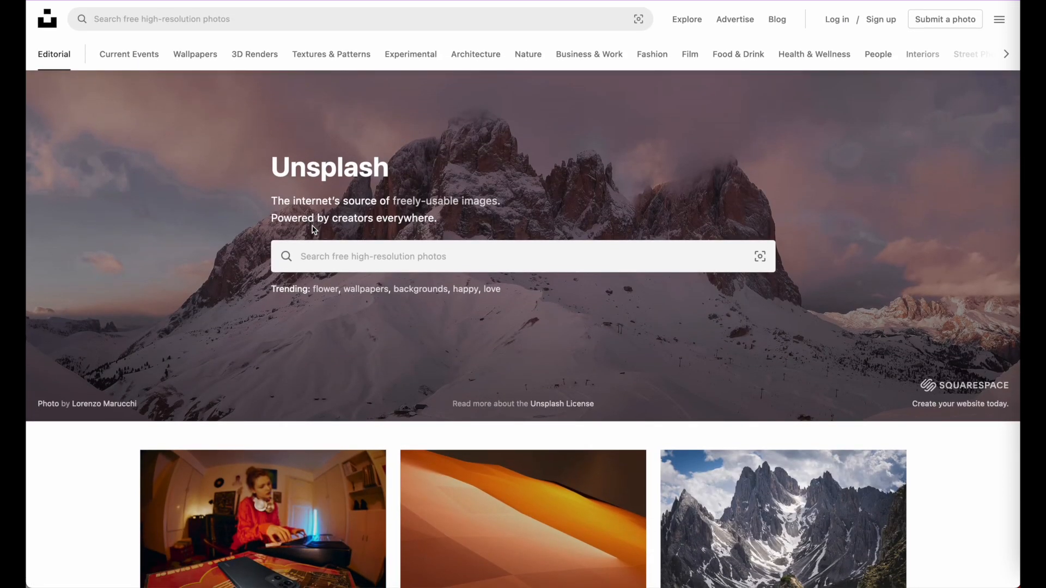
pyautogui.scroll(-6, 362, 372)
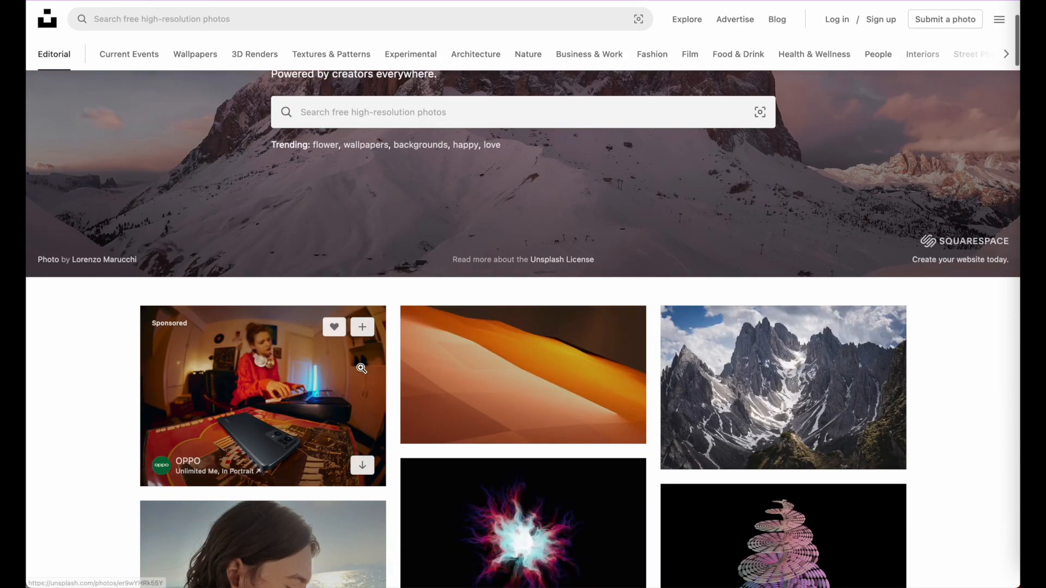
pyautogui.scroll(-12, 361, 368)
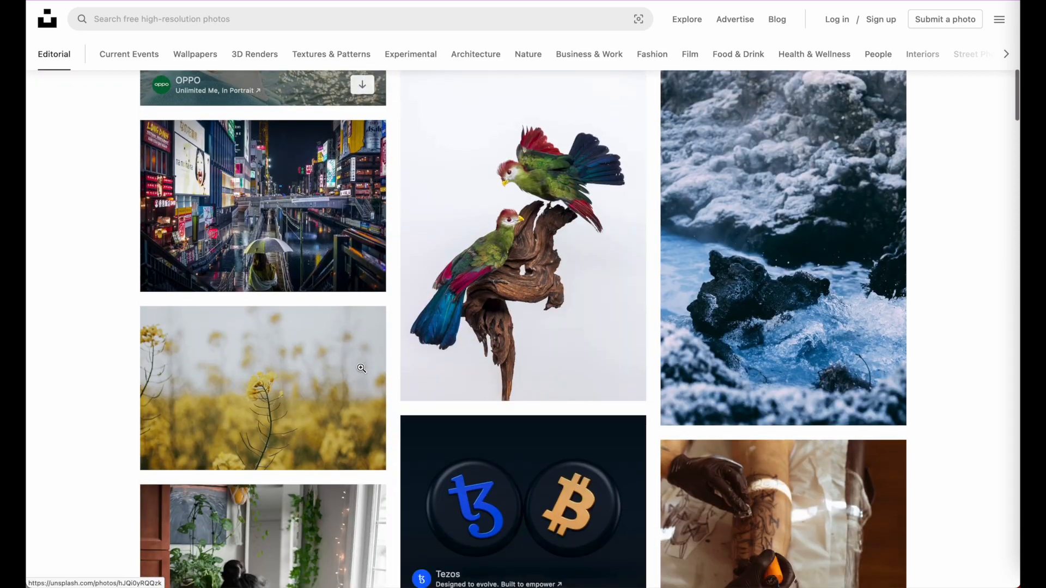
pyautogui.scroll(6, 361, 368)
pyautogui.scroll(-12, 362, 368)
pyautogui.scroll(-18, 361, 368)
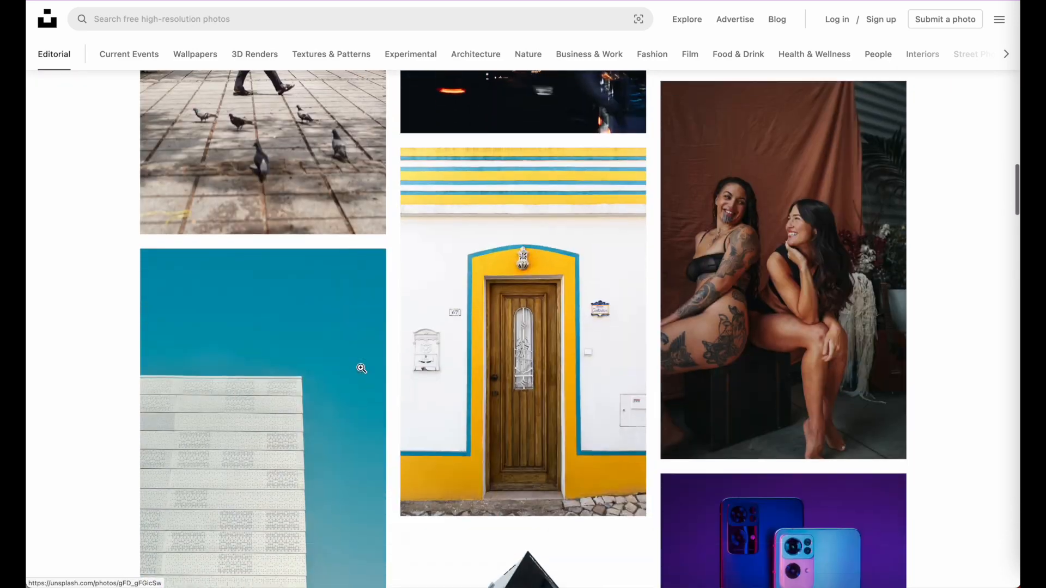
pyautogui.scroll(3, 361, 369)
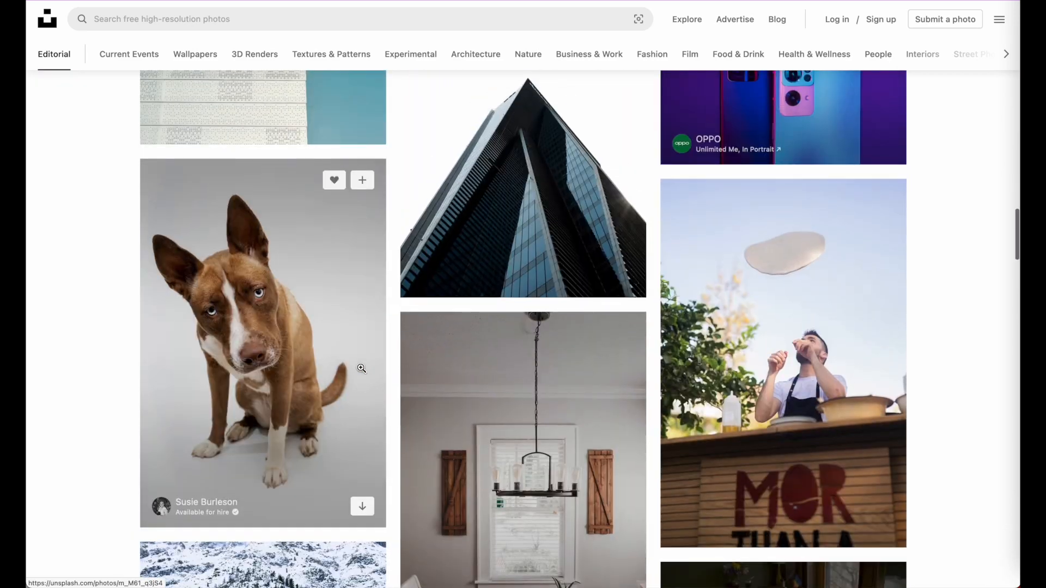
pyautogui.scroll(-2, 362, 369)
pyautogui.rightClick(282, 222)
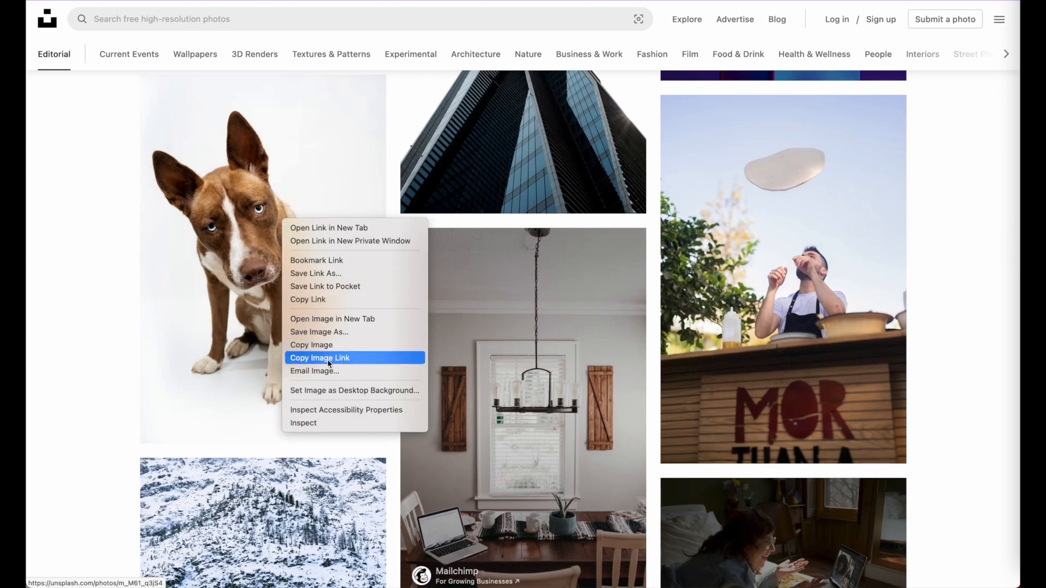
pyautogui.click(365, 358)
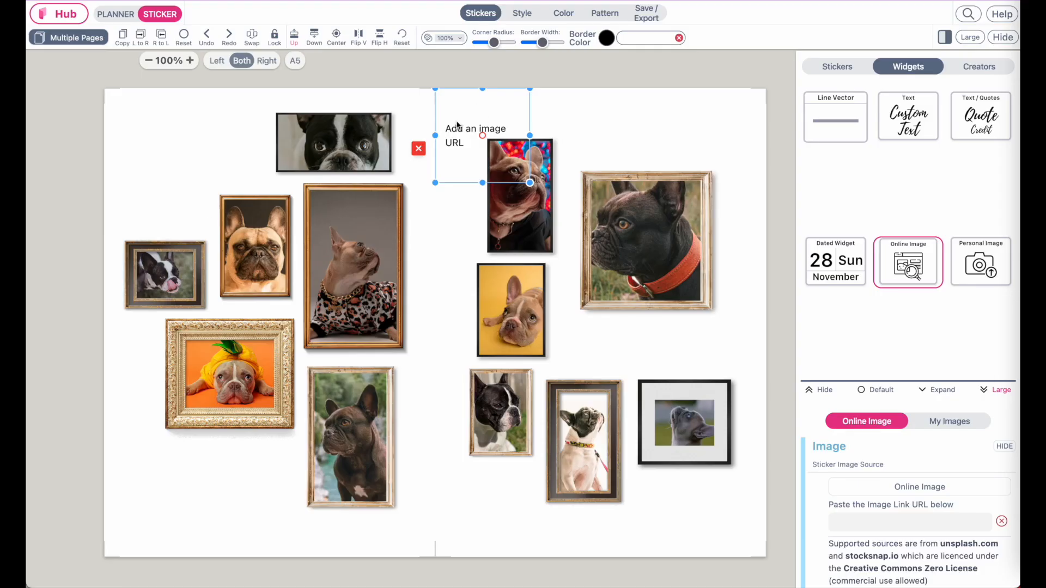
# Step: Fit the empty image widget into the space above the square black dog frame and paste the copied photo link as its source
pyautogui.moveTo(457, 125); pyautogui.dragTo(622, 128)
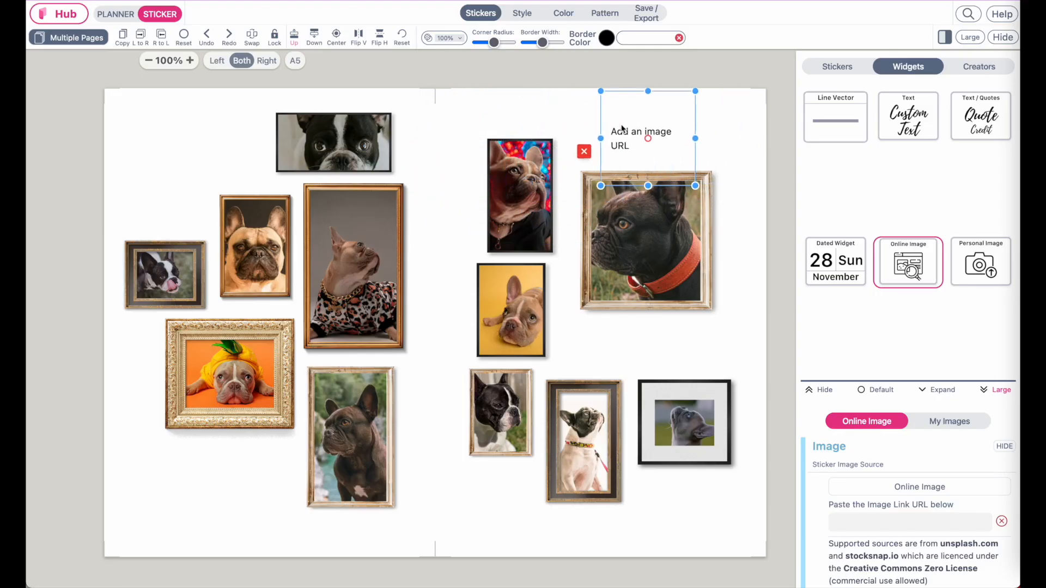
pyautogui.moveTo(696, 192); pyautogui.dragTo(716, 162)
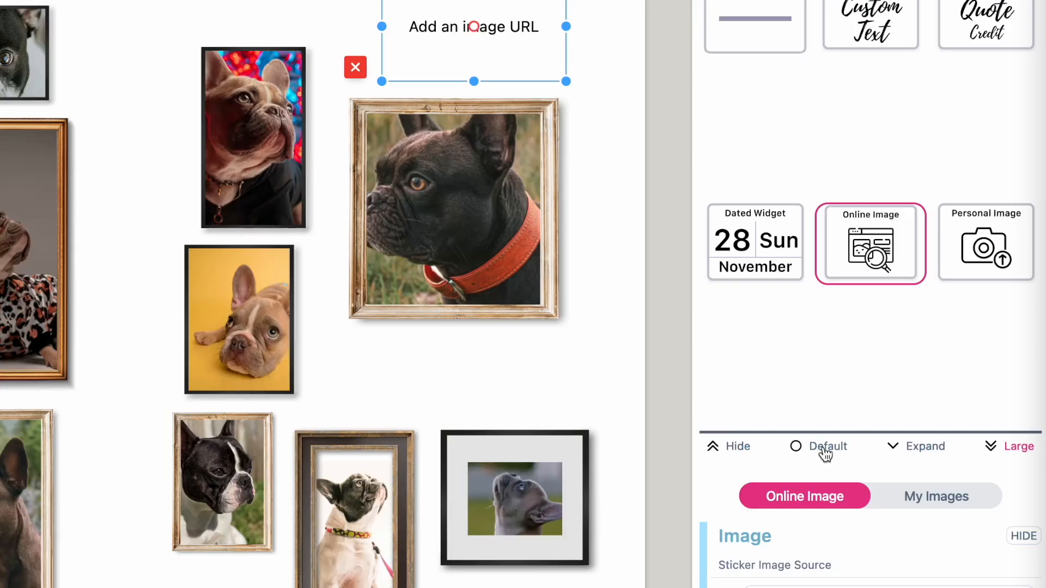
pyautogui.click(878, 393)
pyautogui.scroll(-2, 850, 147)
pyautogui.scroll(1, 850, 147)
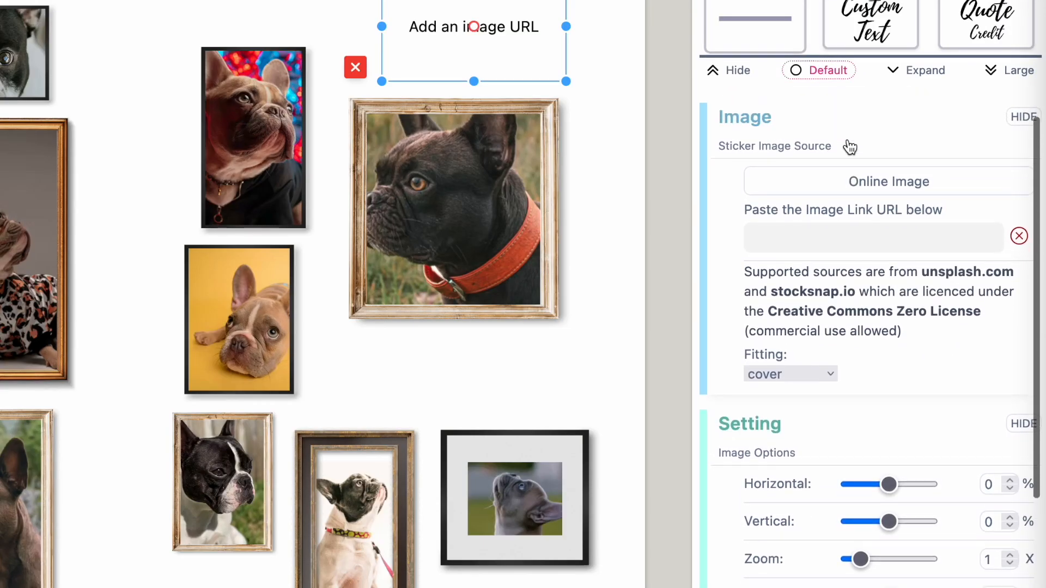
pyautogui.click(776, 242)
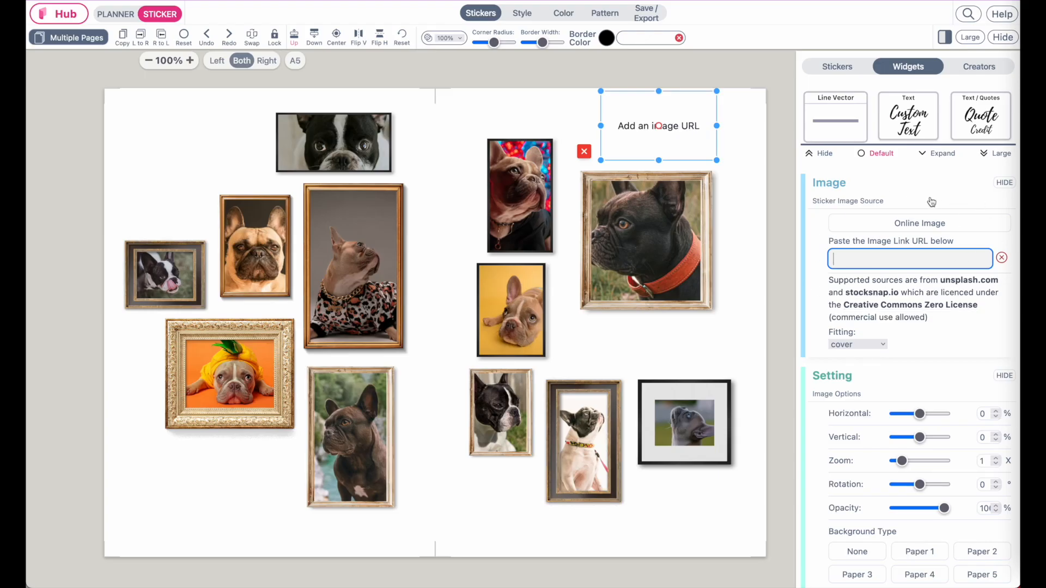
pyautogui.press('super+v')
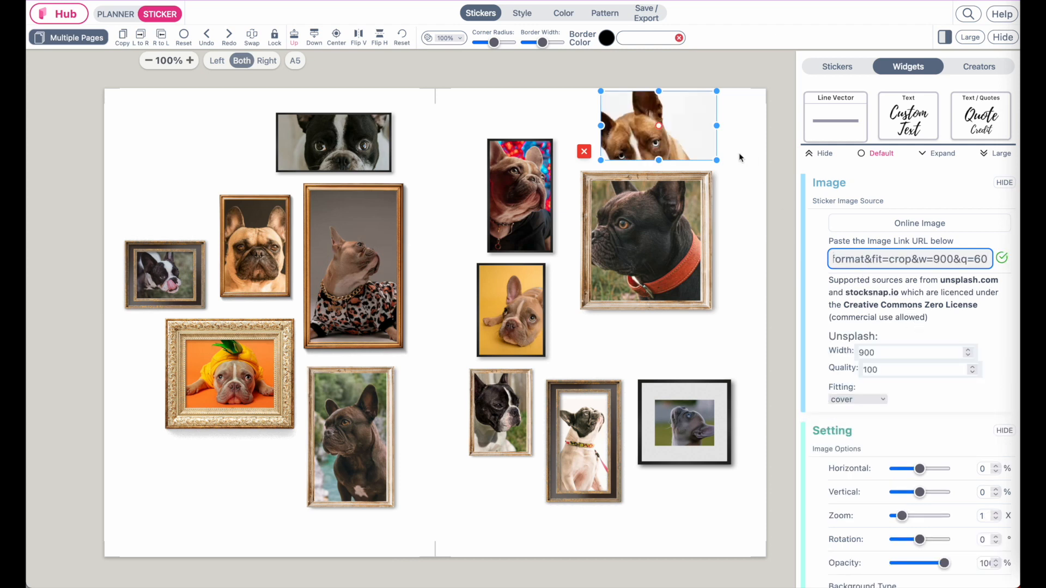
# Step: Move the square black dog frame down and enlarge the brown and white dog photo to fill the space above it
pyautogui.moveTo(717, 160); pyautogui.dragTo(719, 233)
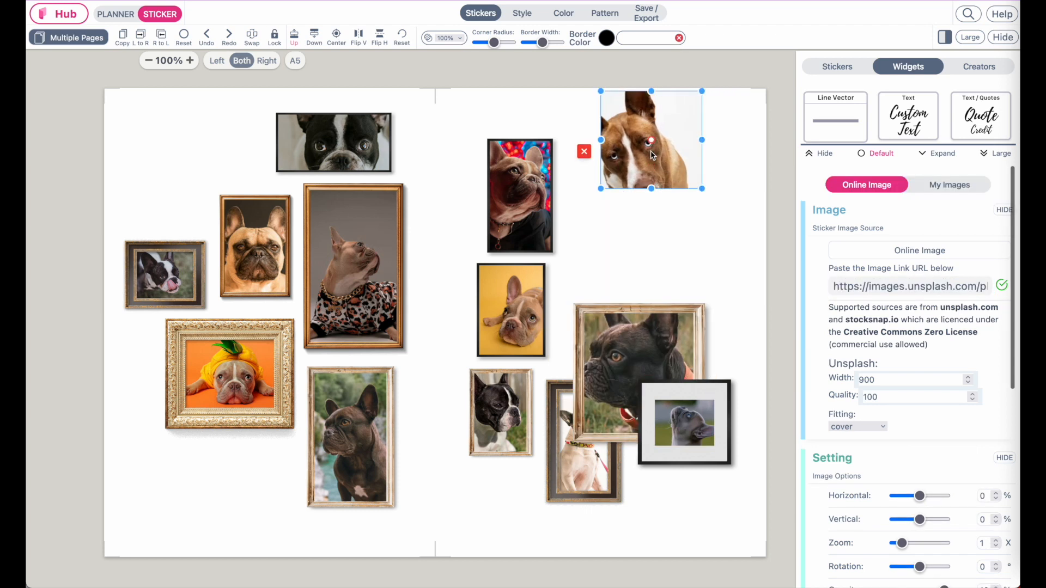
pyautogui.moveTo(651, 150); pyautogui.dragTo(639, 215)
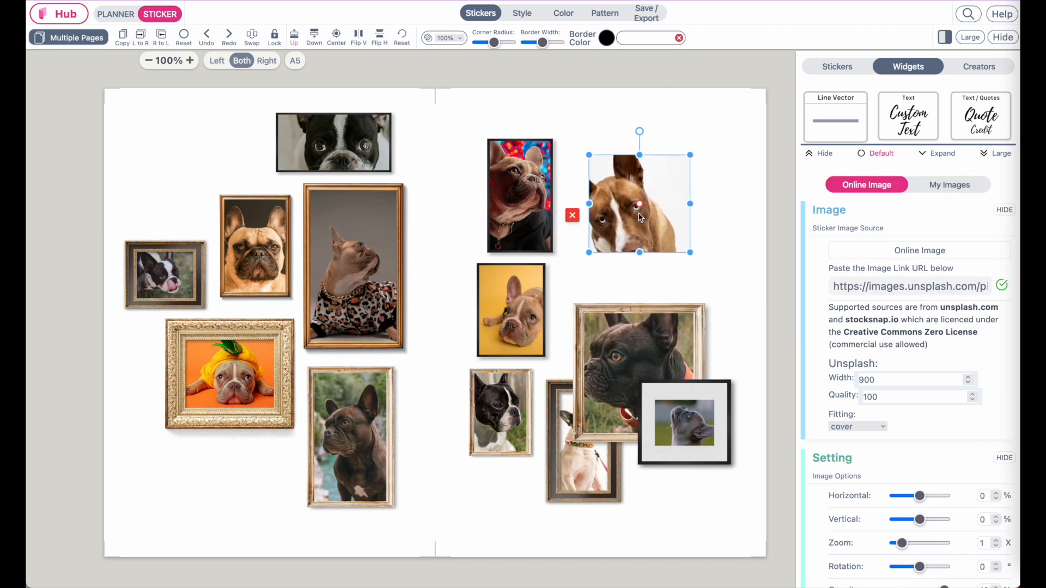
pyautogui.moveTo(690, 155); pyautogui.dragTo(724, 107)
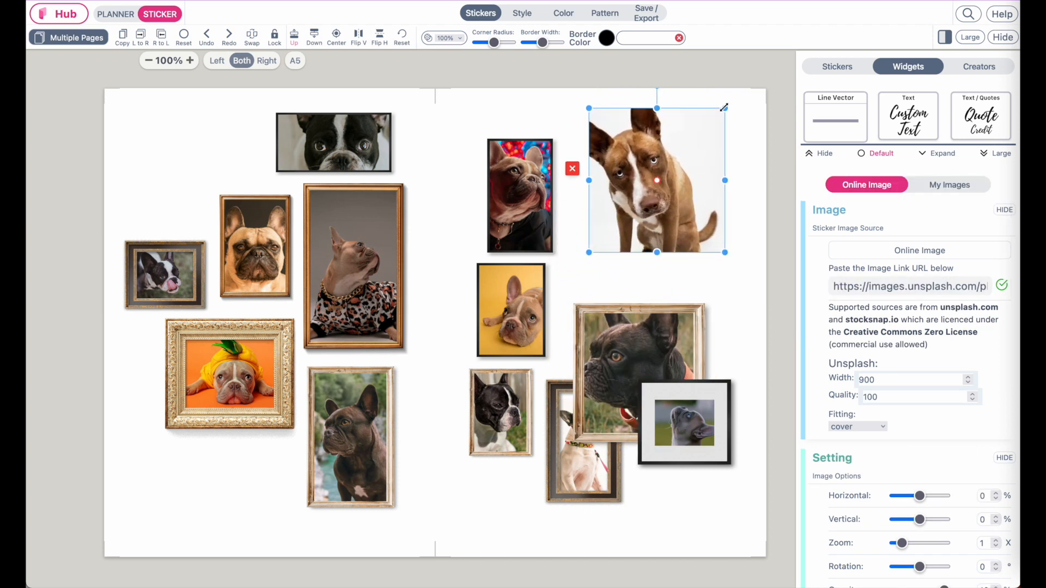
pyautogui.moveTo(701, 214); pyautogui.dragTo(701, 237)
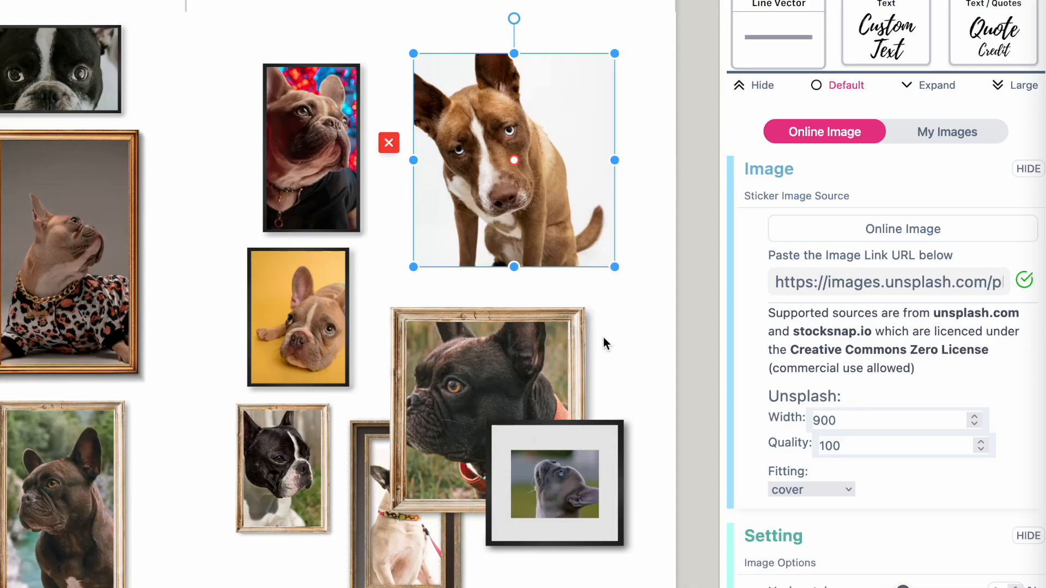
# Step: Try the Paper 1 to Paper 6 and Vintage 1 and Vintage 2 backgrounds on the brown and white dog photo
pyautogui.scroll(-5, 875, 474)
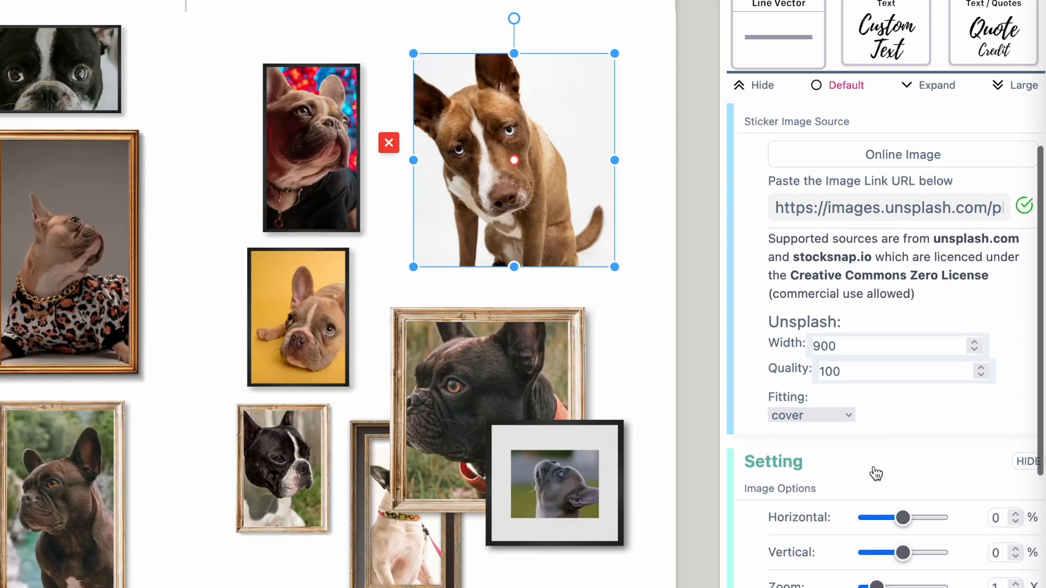
pyautogui.scroll(-4, 875, 473)
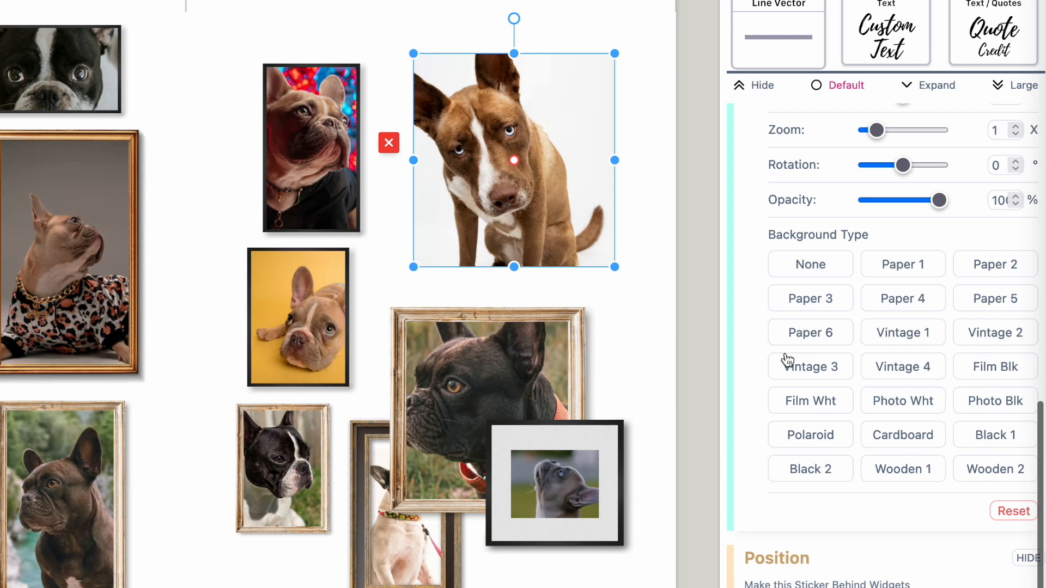
pyautogui.click(895, 271)
pyautogui.click(989, 277)
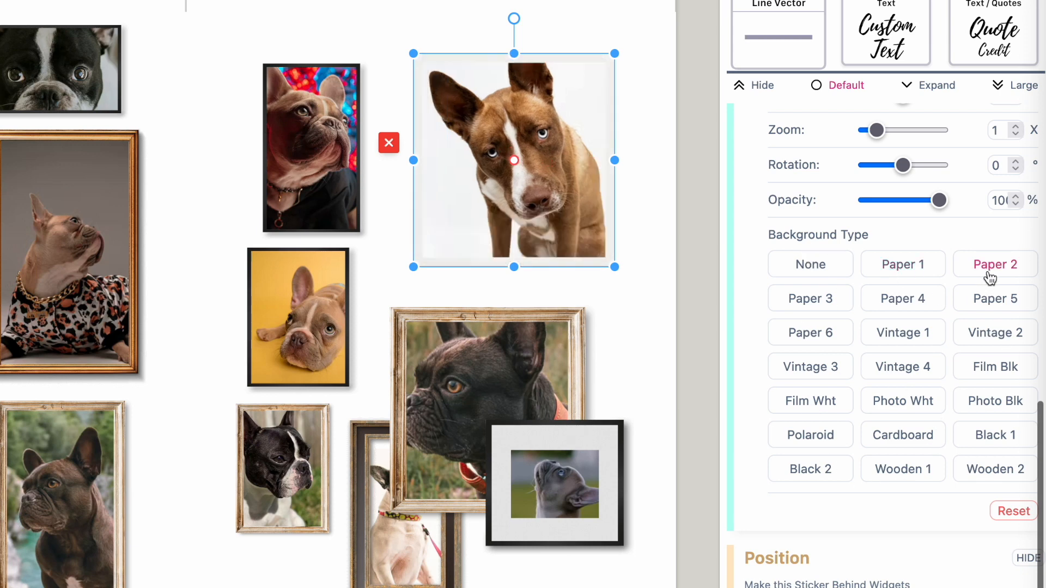
pyautogui.click(810, 301)
pyautogui.click(896, 306)
pyautogui.click(991, 308)
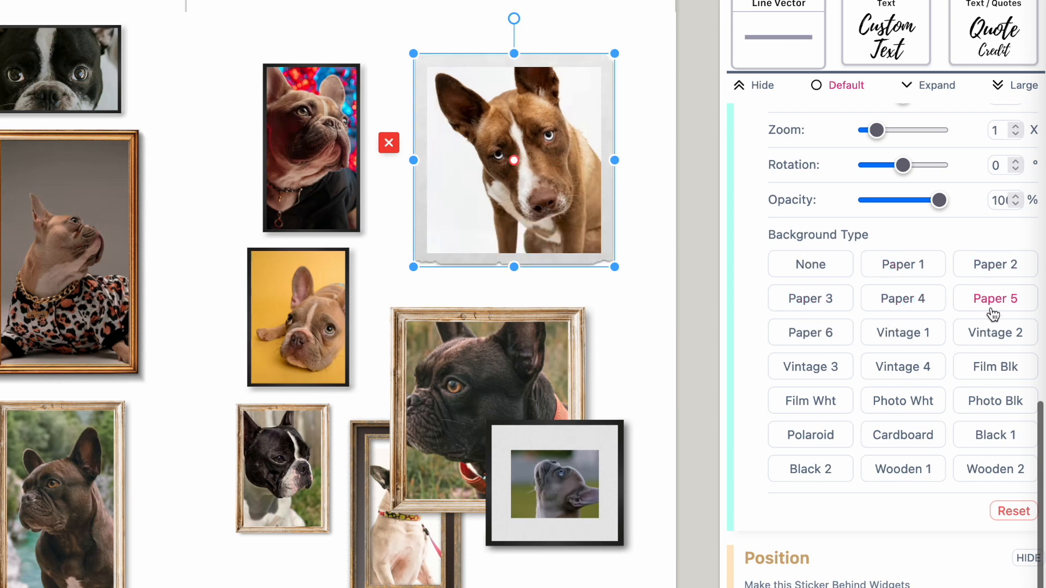
pyautogui.click(990, 335)
pyautogui.click(897, 334)
pyautogui.click(814, 334)
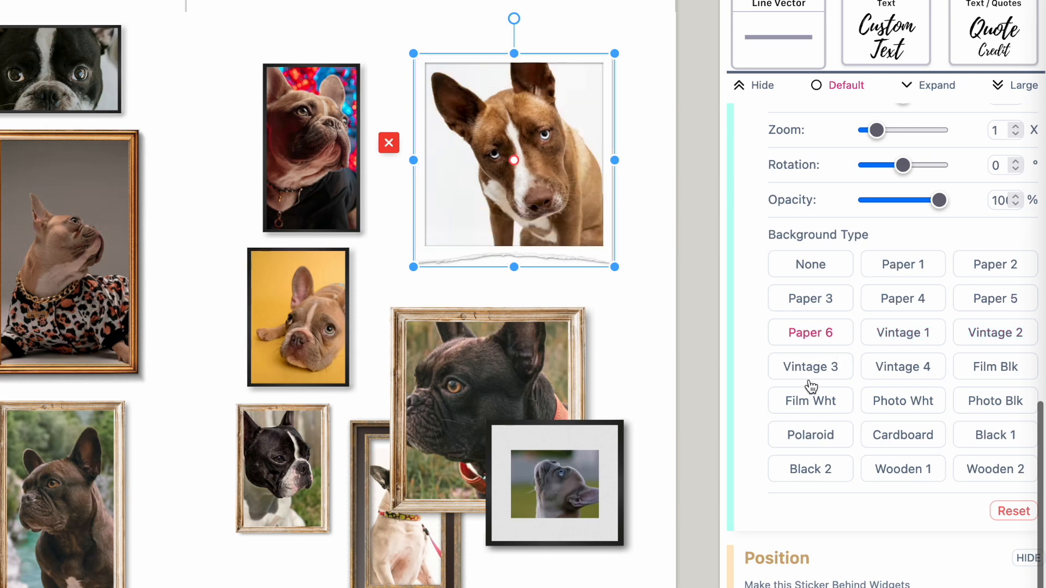
# Step: Try the Vintage 3, Vintage 4, Film Blk, Photo Blk, Photo Wht and Film Wht backgrounds on the same photo
pyautogui.click(811, 370)
pyautogui.click(908, 368)
pyautogui.click(994, 376)
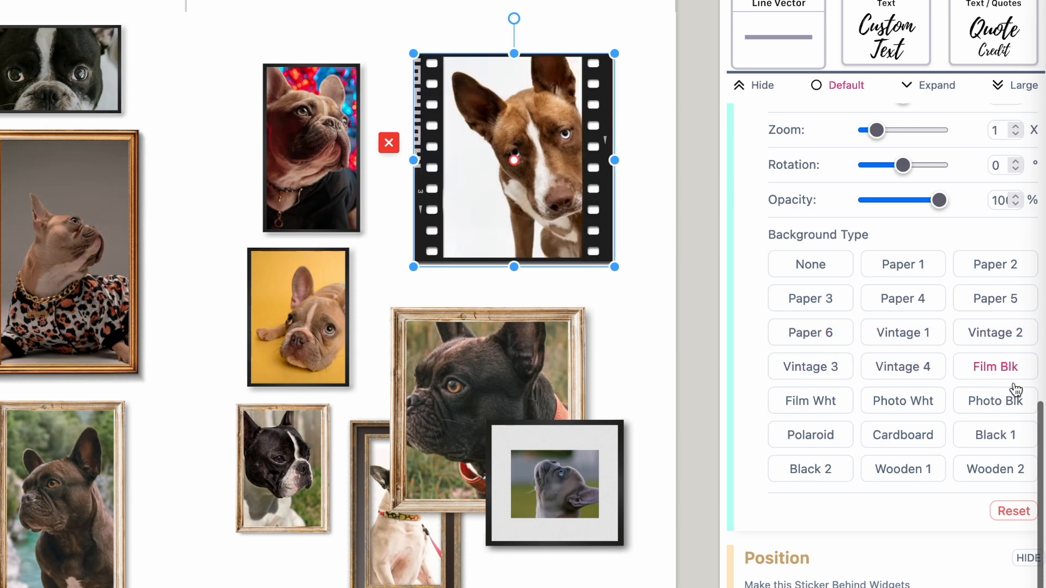
pyautogui.click(1011, 408)
pyautogui.click(916, 406)
pyautogui.click(815, 403)
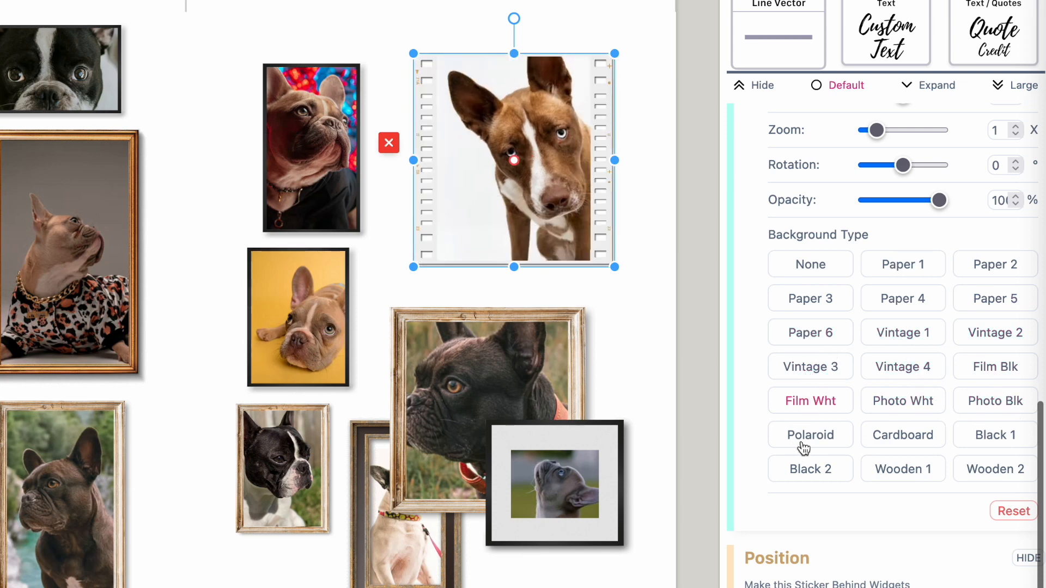
# Step: Frame the brown and white dog photo with the Black 2 background and make it slightly narrower and taller
pyautogui.click(807, 435)
pyautogui.click(812, 475)
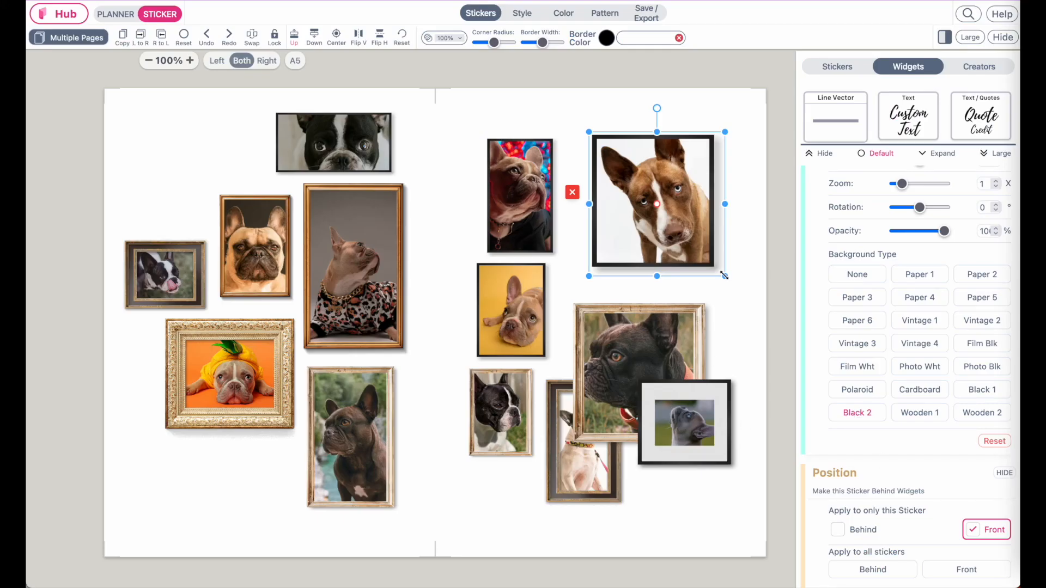
pyautogui.moveTo(725, 276)
pyautogui.mouseDown()
pyautogui.moveTo(696, 269)
pyautogui.moveTo(729, 318)
pyautogui.moveTo(672, 221)
pyautogui.moveTo(701, 308)
pyautogui.moveTo(726, 261)
pyautogui.moveTo(715, 292)
pyautogui.mouseUp()
# Step: Set the photo's vertical offset to -3% and move its frame slightly up toward the page centre
pyautogui.scroll(3, 847, 290)
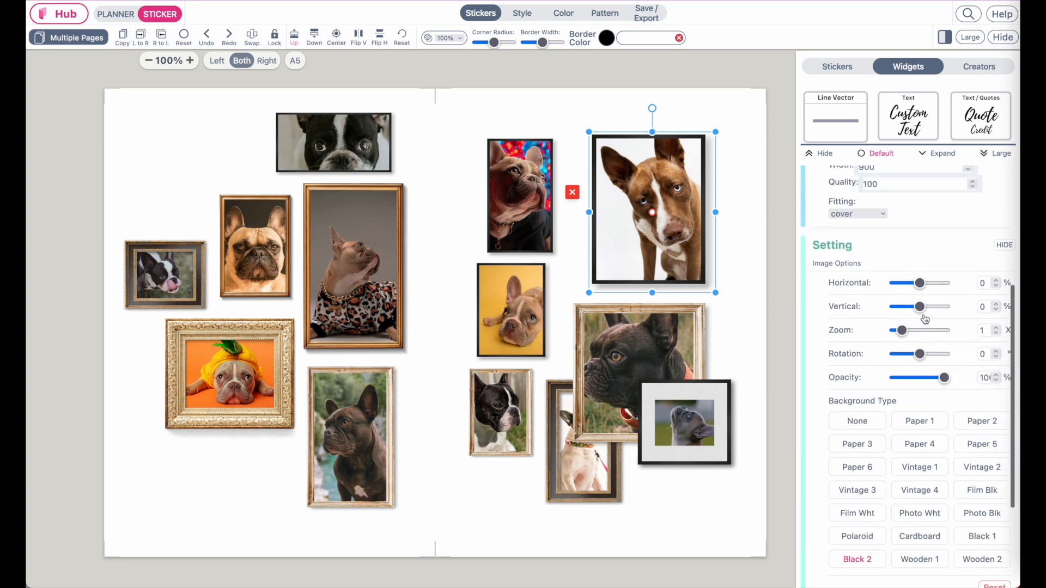
pyautogui.moveTo(920, 294); pyautogui.dragTo(920, 322)
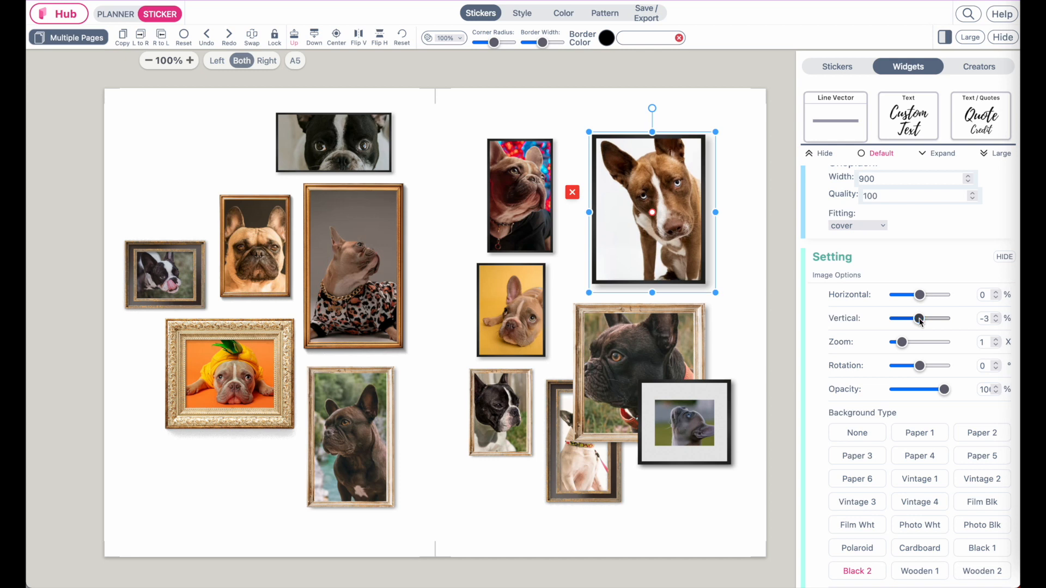
pyautogui.moveTo(668, 254); pyautogui.dragTo(661, 245)
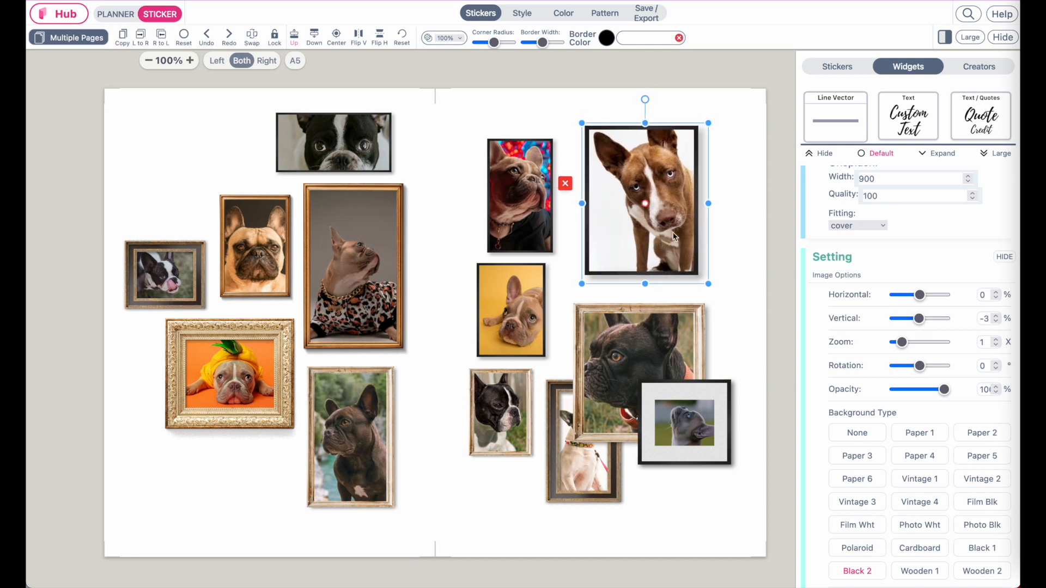
# Step: Switch the black frame's image source to My Images and bring up the uploaded images gallery
pyautogui.scroll(3, 875, 325)
pyautogui.scroll(2, 875, 325)
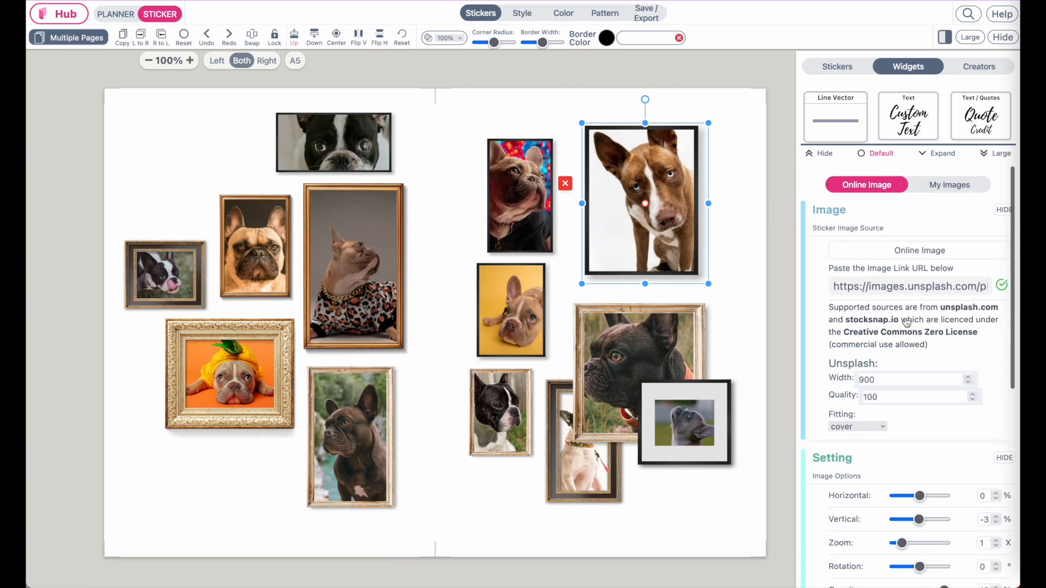
pyautogui.scroll(-3, 906, 324)
pyautogui.scroll(3, 894, 348)
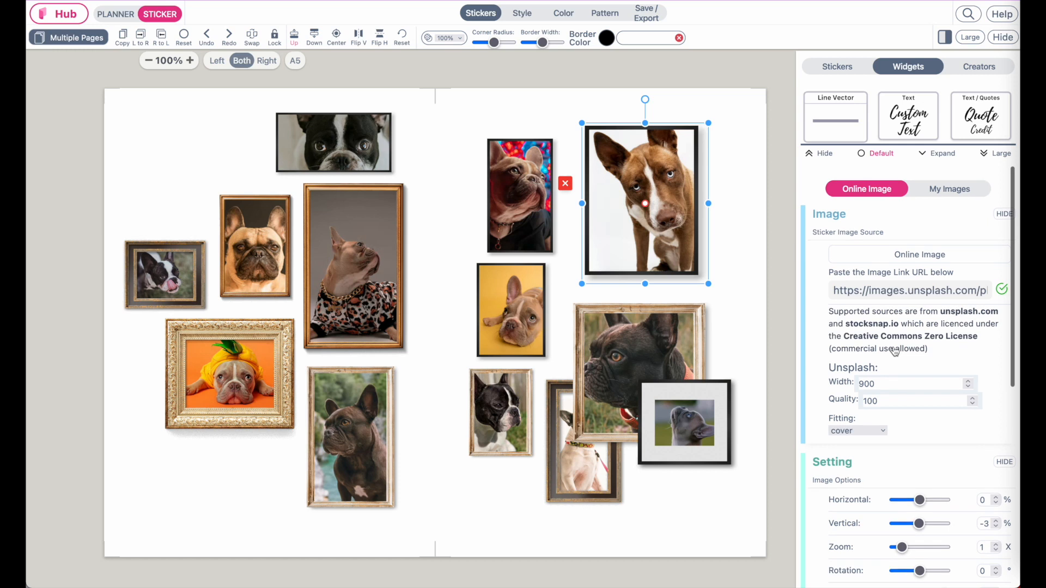
pyautogui.scroll(-1, 898, 326)
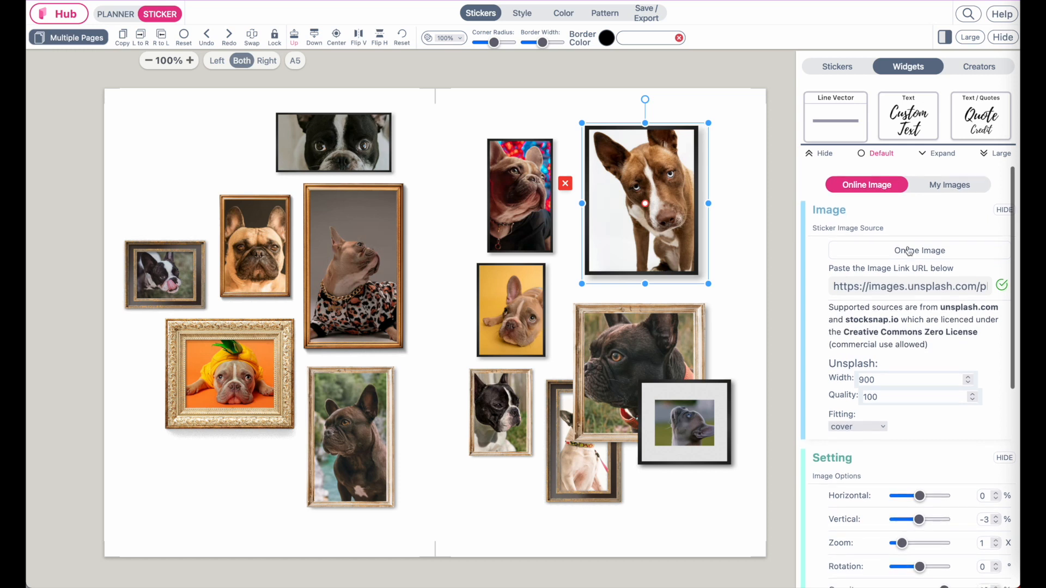
pyautogui.click(960, 188)
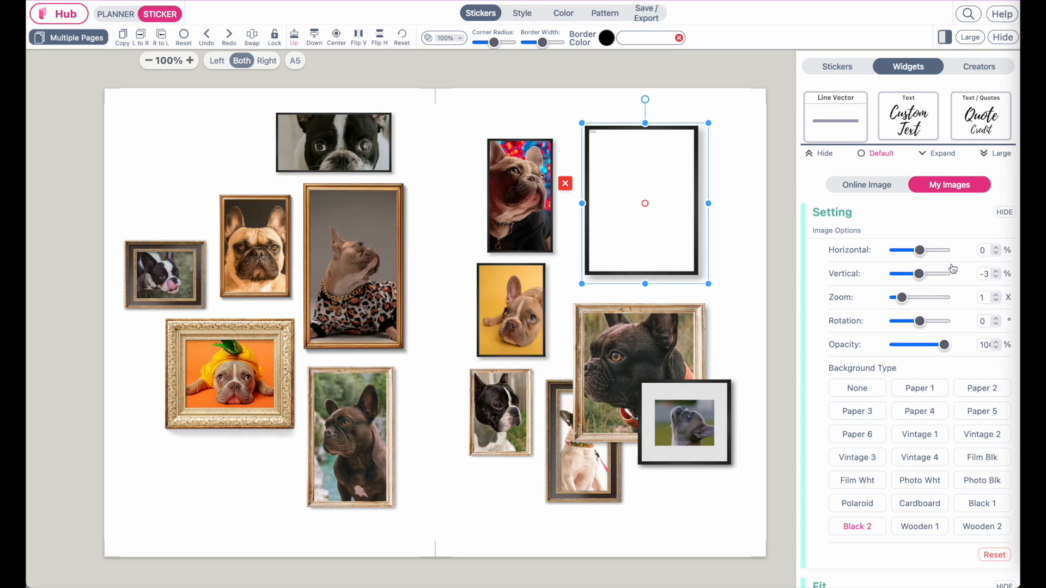
pyautogui.scroll(-5, 953, 269)
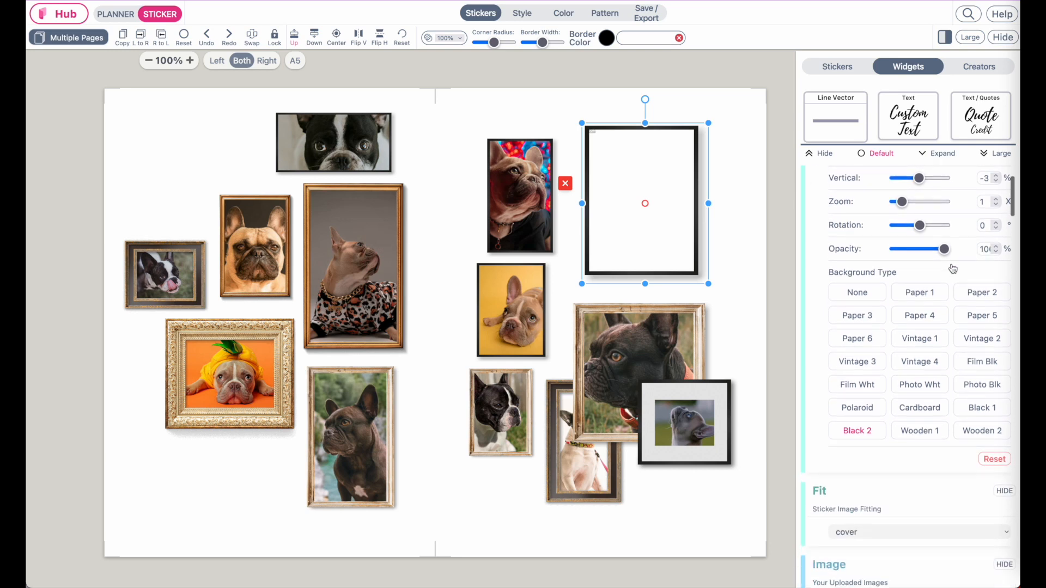
pyautogui.scroll(-4, 952, 269)
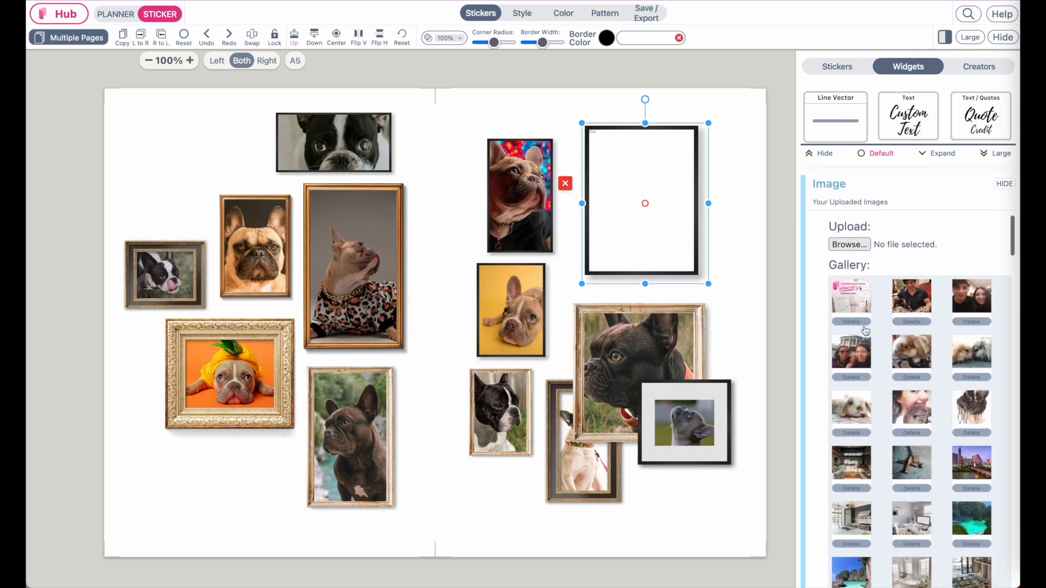
pyautogui.scroll(-1, 917, 353)
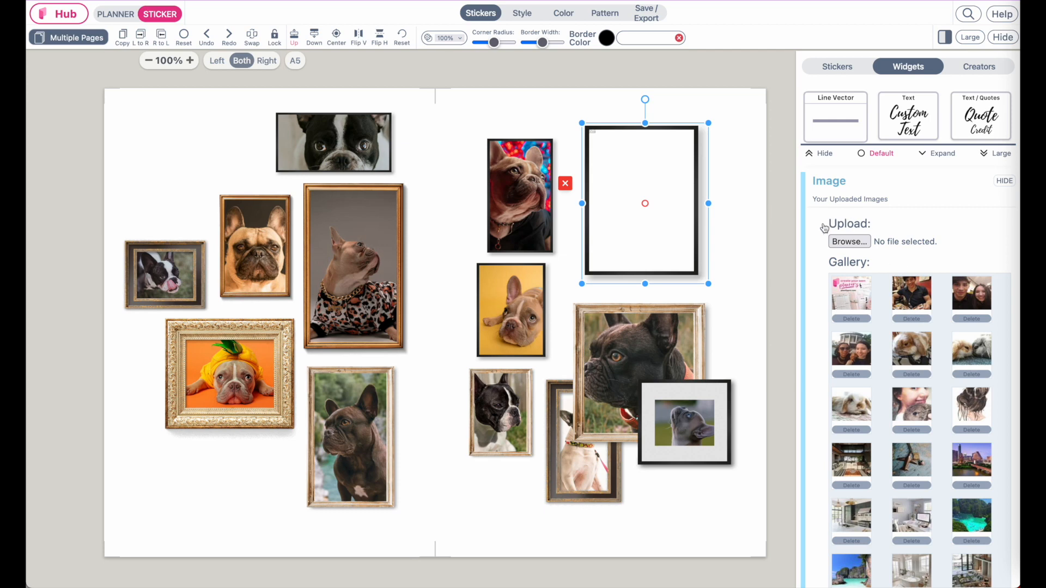
# Step: Open the file chooser for uploading an image and dismiss it without choosing a file
pyautogui.click(851, 244)
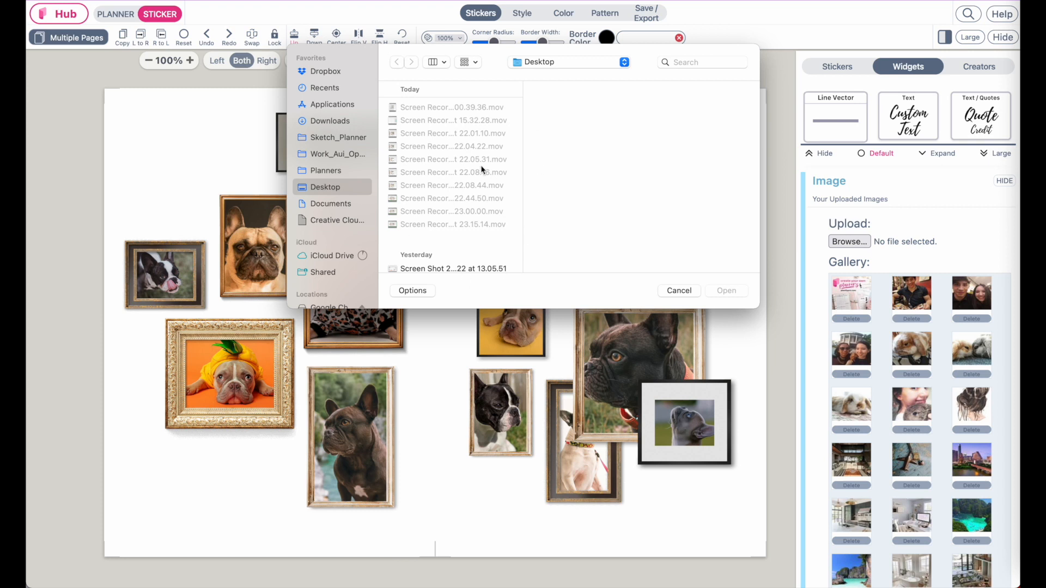
pyautogui.click(678, 290)
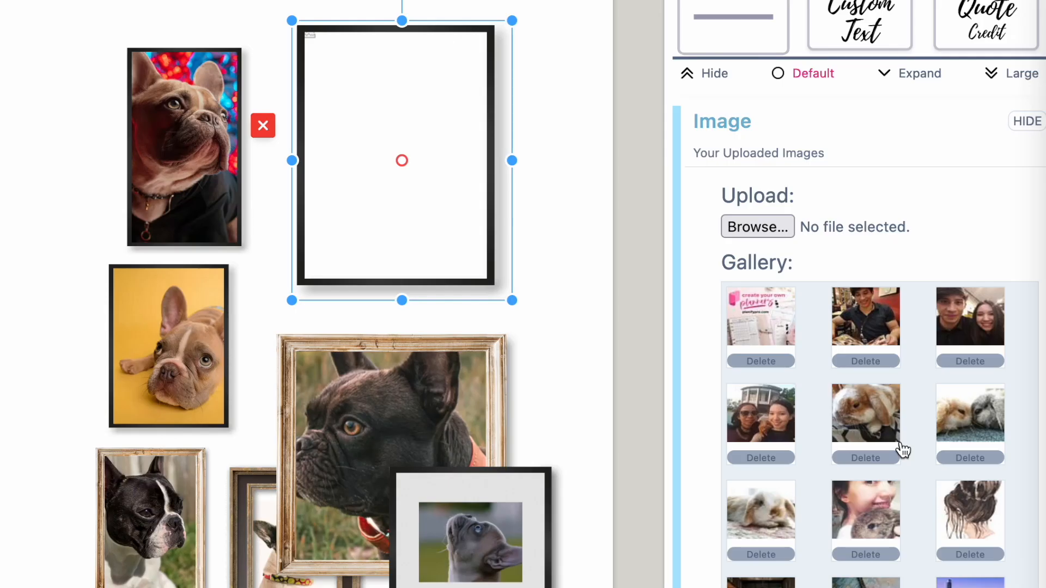
# Step: Look through the uploaded images and fill the black frame with the selfie of two women by the white building
pyautogui.scroll(-10, 901, 448)
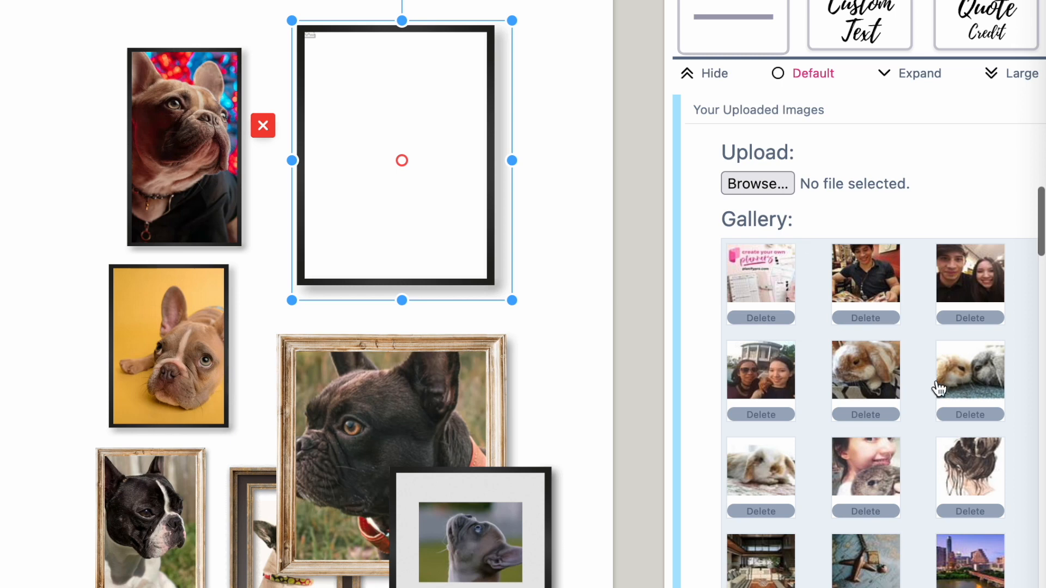
pyautogui.scroll(10, 934, 388)
pyautogui.scroll(-3, 934, 387)
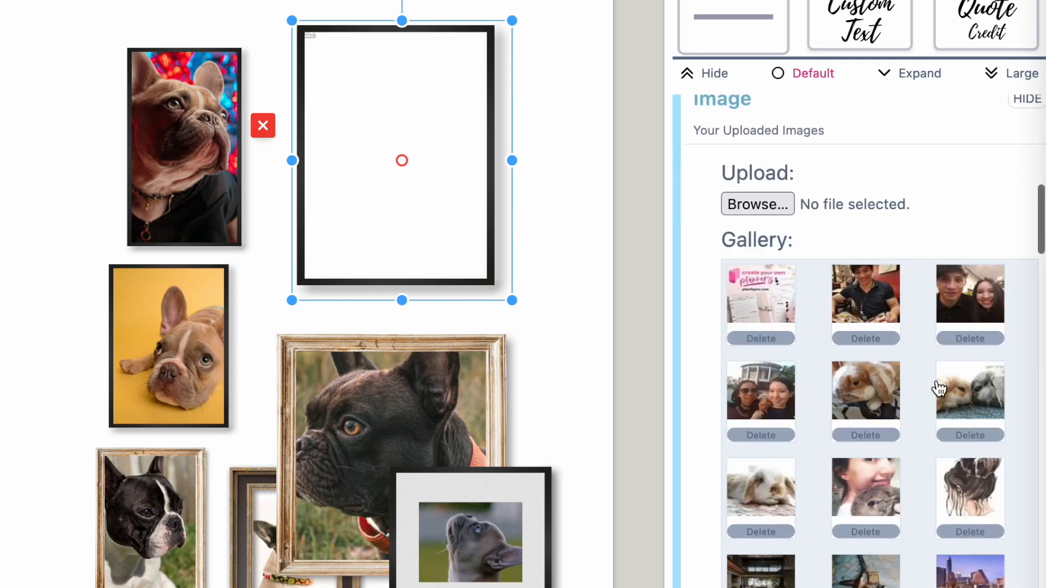
pyautogui.click(778, 390)
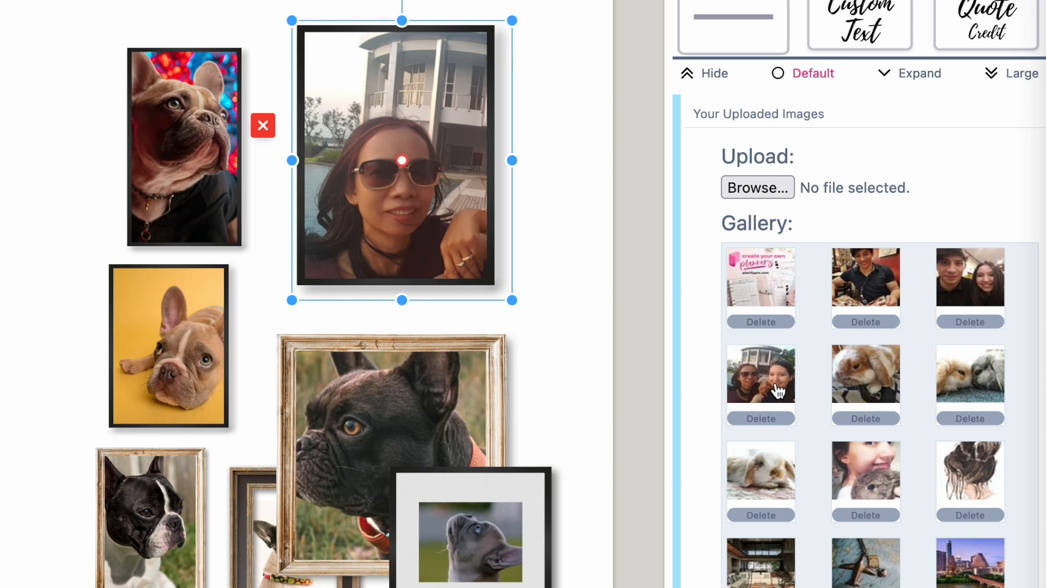
# Step: Try the None, Paper 1, Paper 2, Paper 5 and Vintage 3 backgrounds on the selfie
pyautogui.click(778, 390)
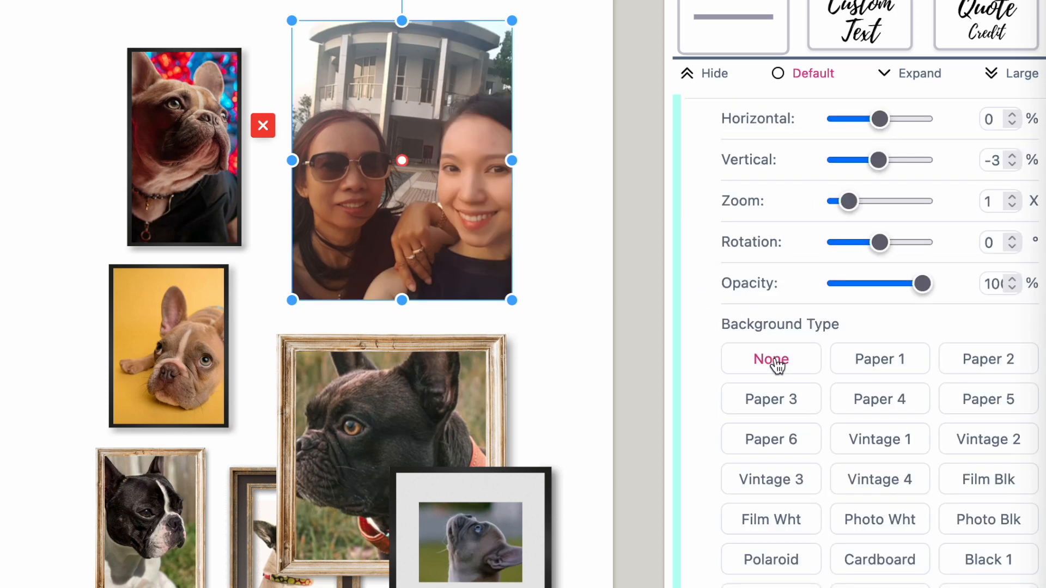
pyautogui.click(897, 366)
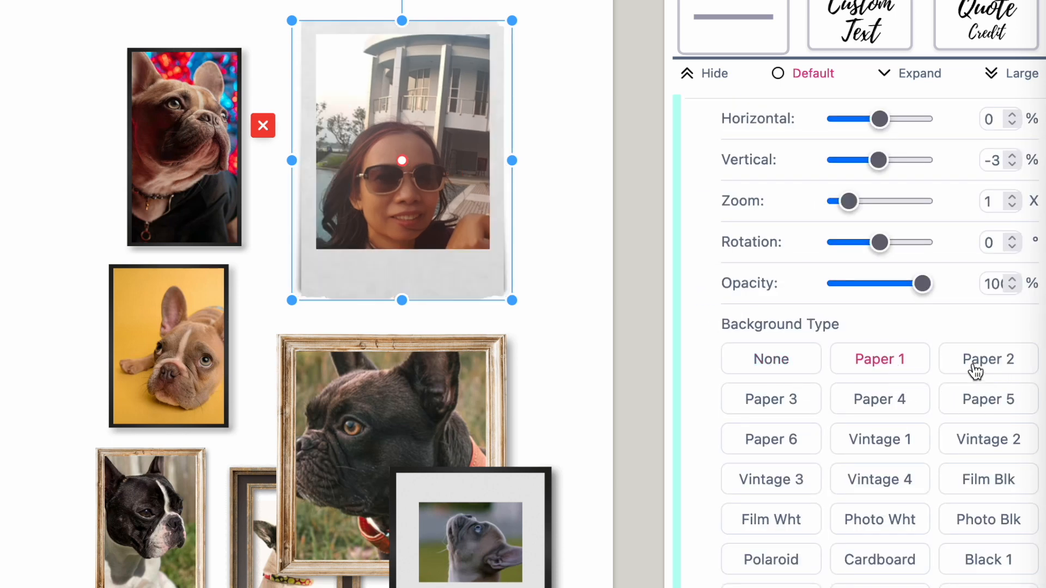
pyautogui.click(998, 366)
pyautogui.click(985, 404)
pyautogui.click(787, 482)
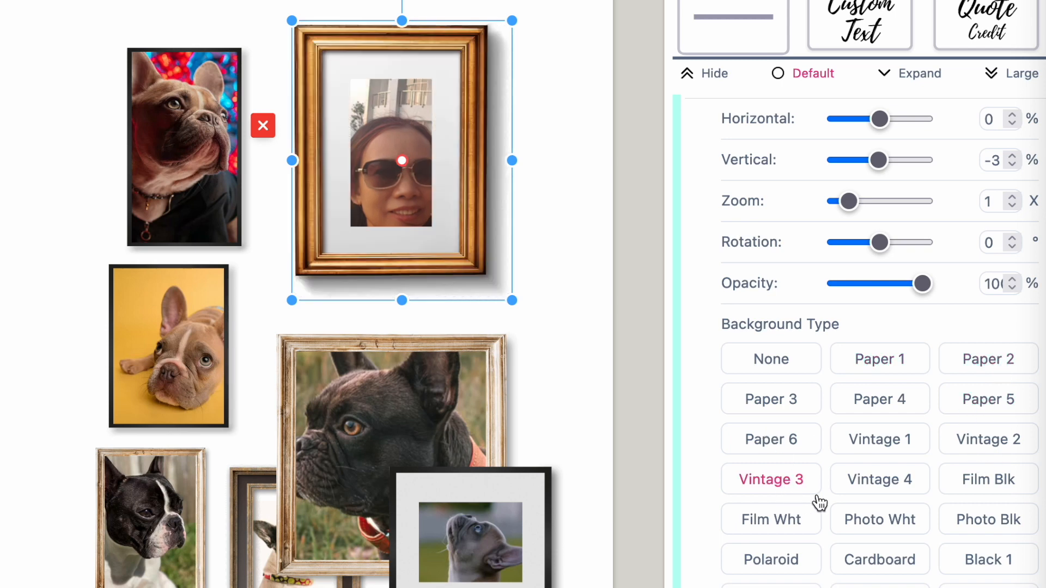
# Step: Apply the Vintage 4 frame to the selfie and widen it to a nearly square shape
pyautogui.click(870, 490)
pyautogui.moveTo(512, 300); pyautogui.dragTo(590, 311)
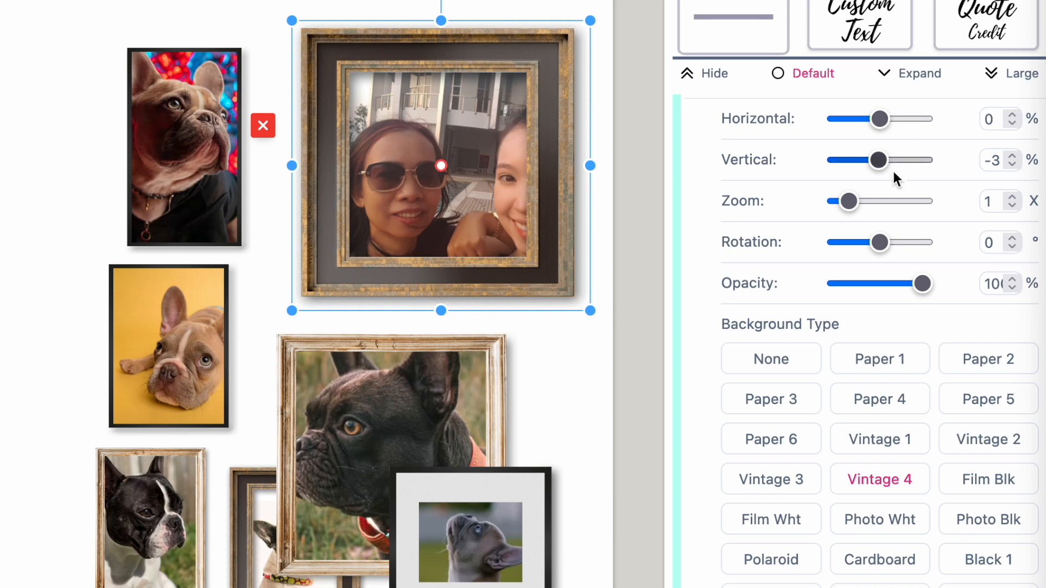
# Step: Shift the selfie inside its frame to -4% horizontal and -12% vertical, then fine-tune its zoom and placement
pyautogui.scroll(3, 894, 171)
pyautogui.moveTo(878, 240); pyautogui.dragTo(874, 279)
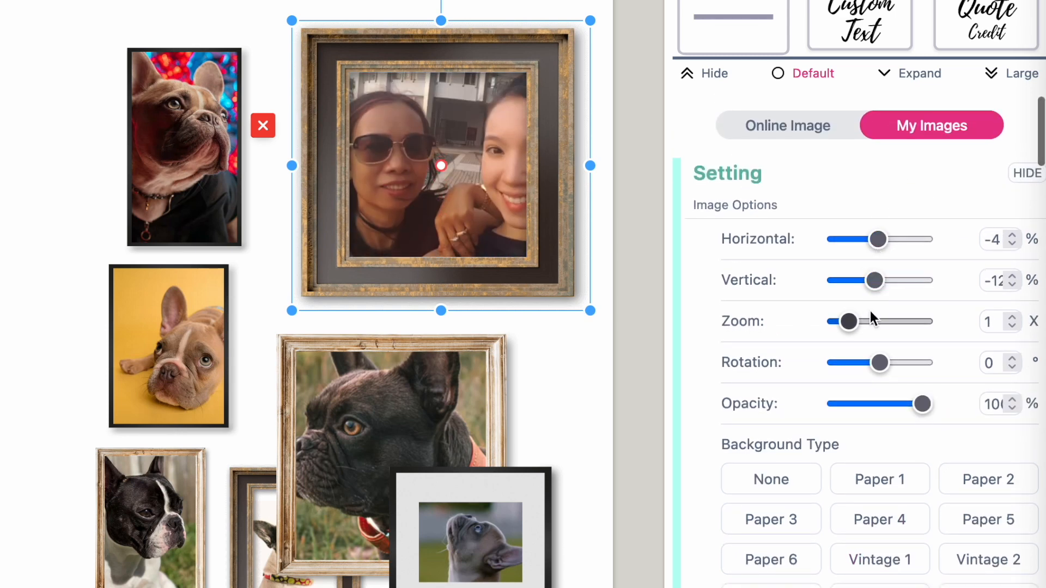
pyautogui.moveTo(848, 320)
pyautogui.mouseDown()
pyautogui.moveTo(855, 313)
pyautogui.moveTo(845, 313)
pyautogui.mouseUp()
pyautogui.moveTo(385, 194); pyautogui.dragTo(374, 175)
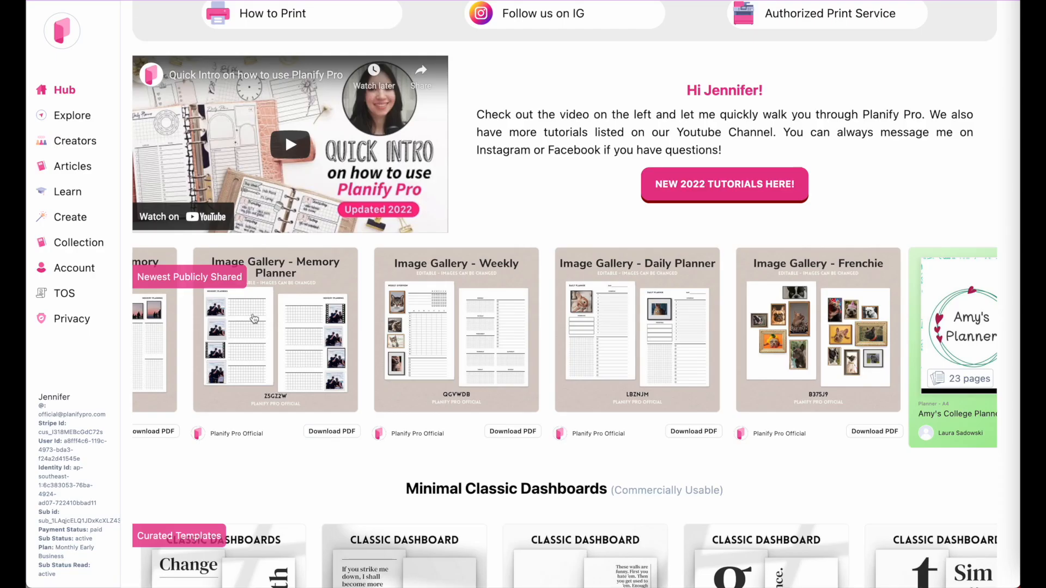
# Step: Browse the newest publicly shared templates on the Hub and examine the Image Gallery - Memory Planner designs
pyautogui.hscroll(-15, 254, 318)
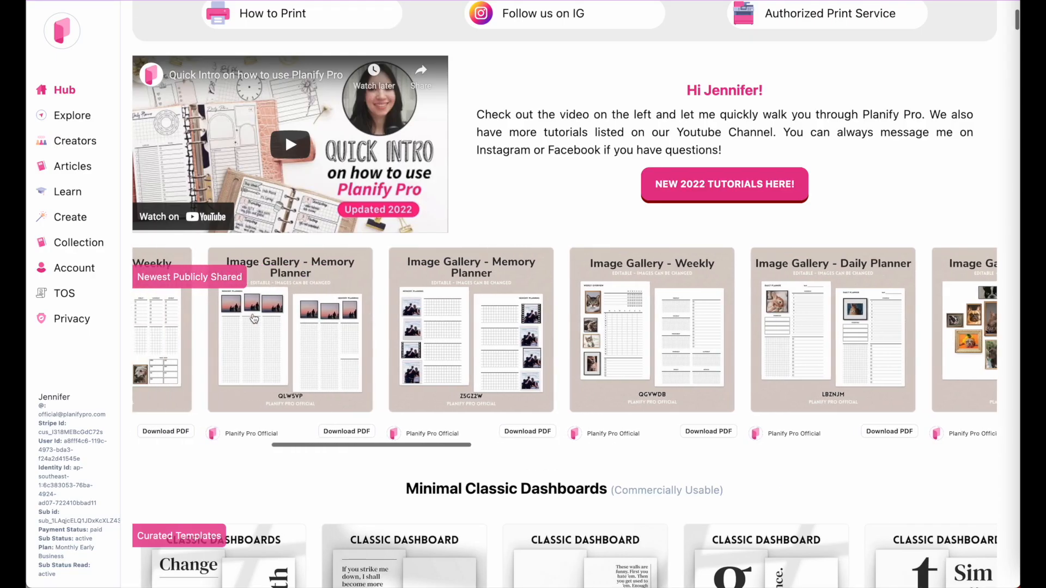
pyautogui.hscroll(5, 253, 319)
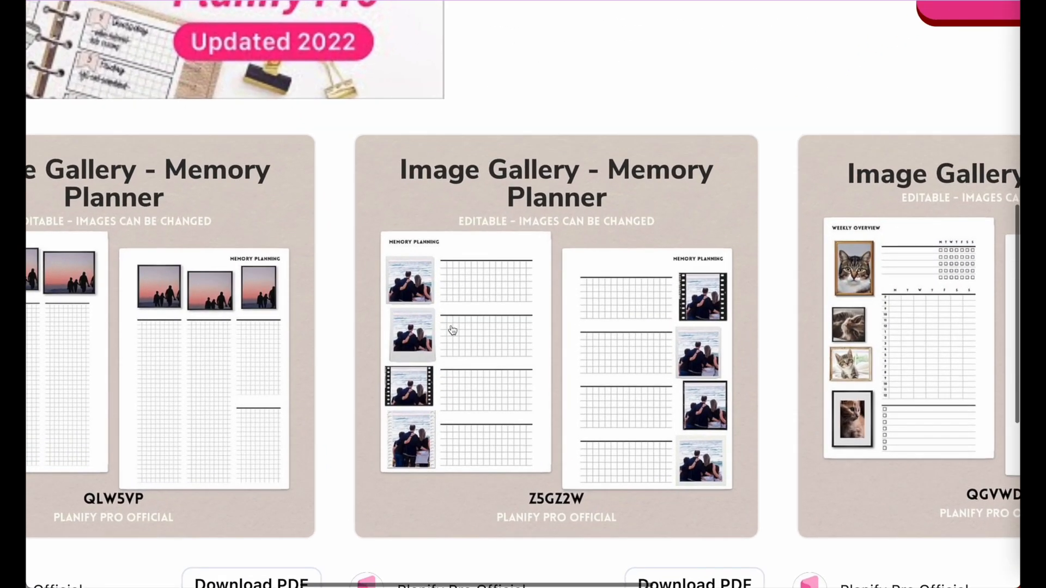
pyautogui.hscroll(-3, 452, 330)
pyautogui.hscroll(-1, 452, 330)
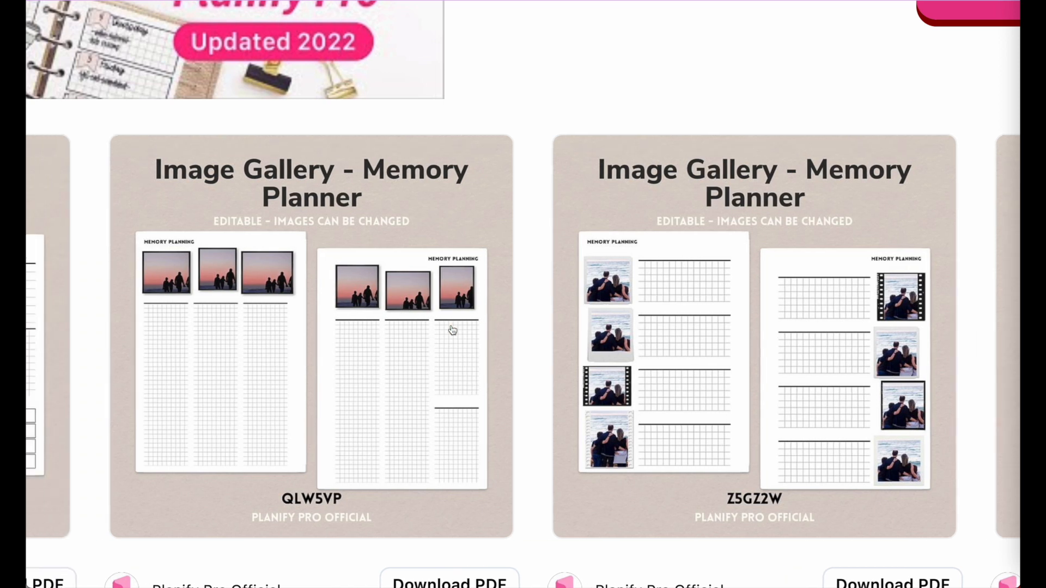